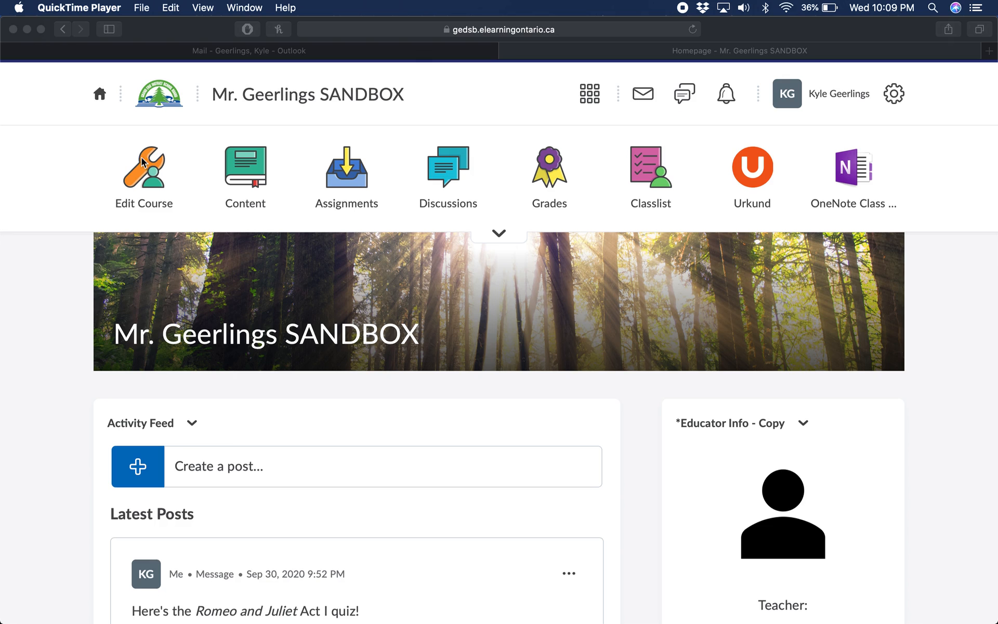
# Open the Intelligent Agents tool in the course administration and start a new agent
pyautogui.click(144, 178)
pyautogui.click(144, 178)
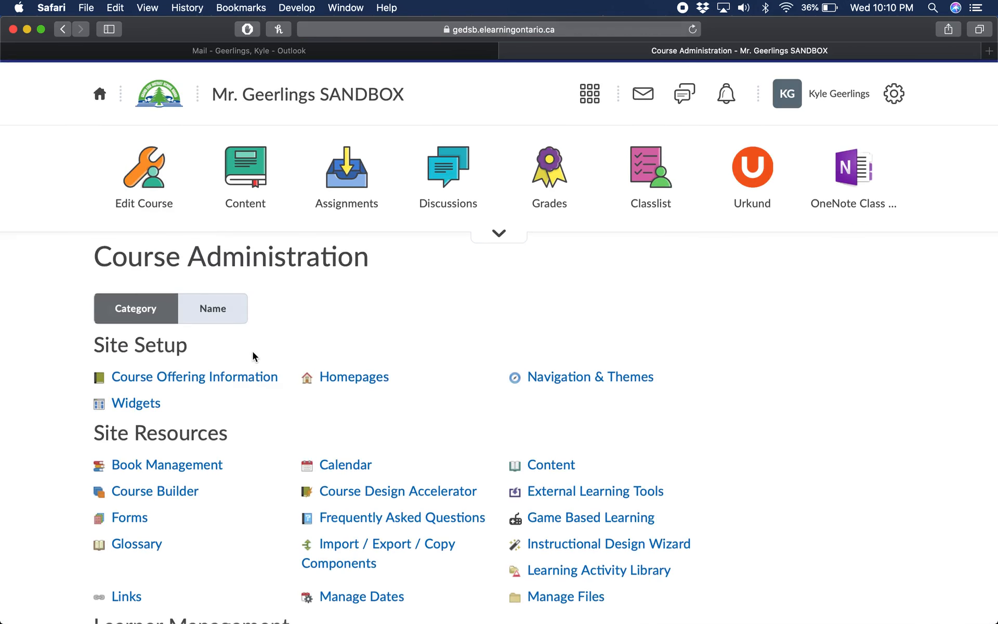
pyautogui.scroll(-8, 253, 353)
pyautogui.scroll(-3, 253, 352)
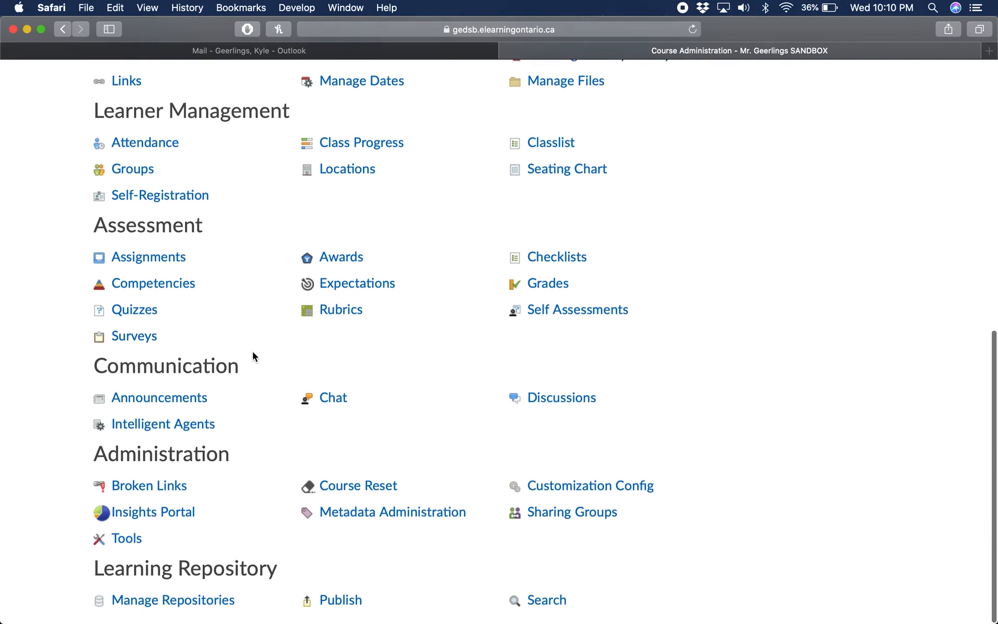
pyautogui.click(170, 426)
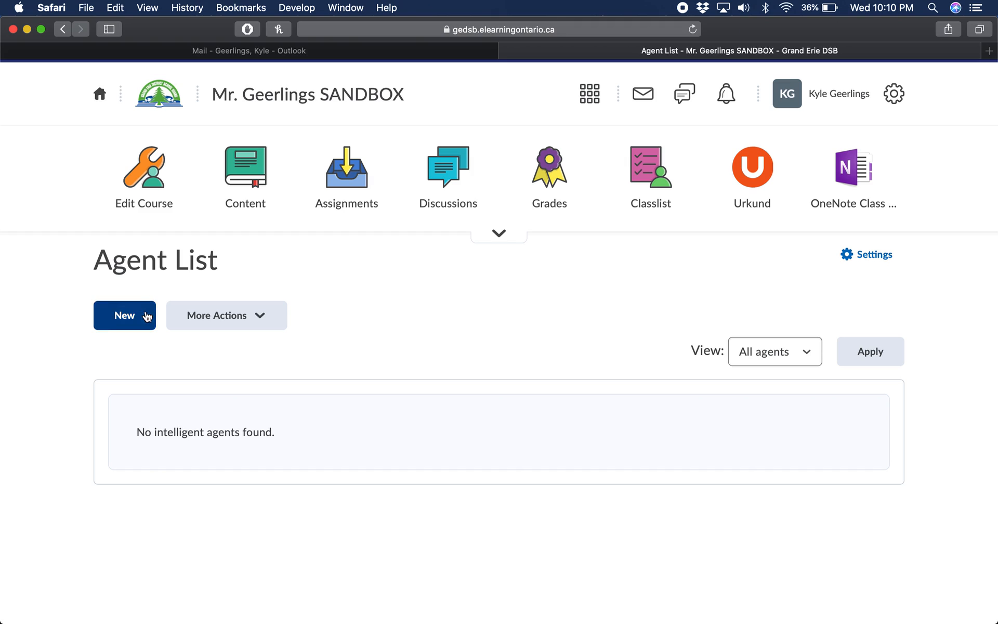
pyautogui.click(124, 315)
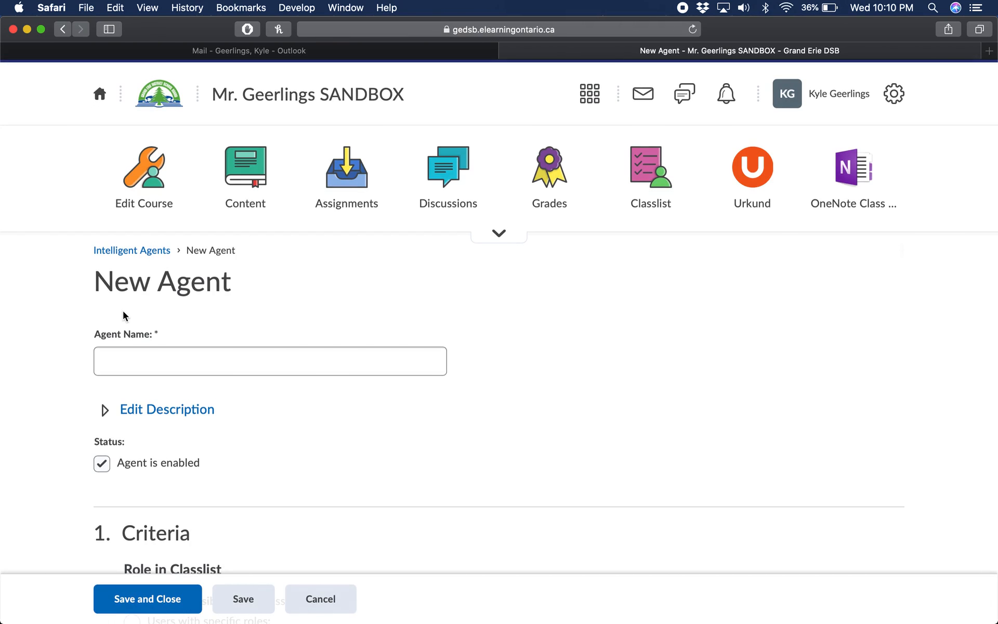
# Name the new agent "Test 1 - Late Assignment Reminder"
pyautogui.click(122, 358)
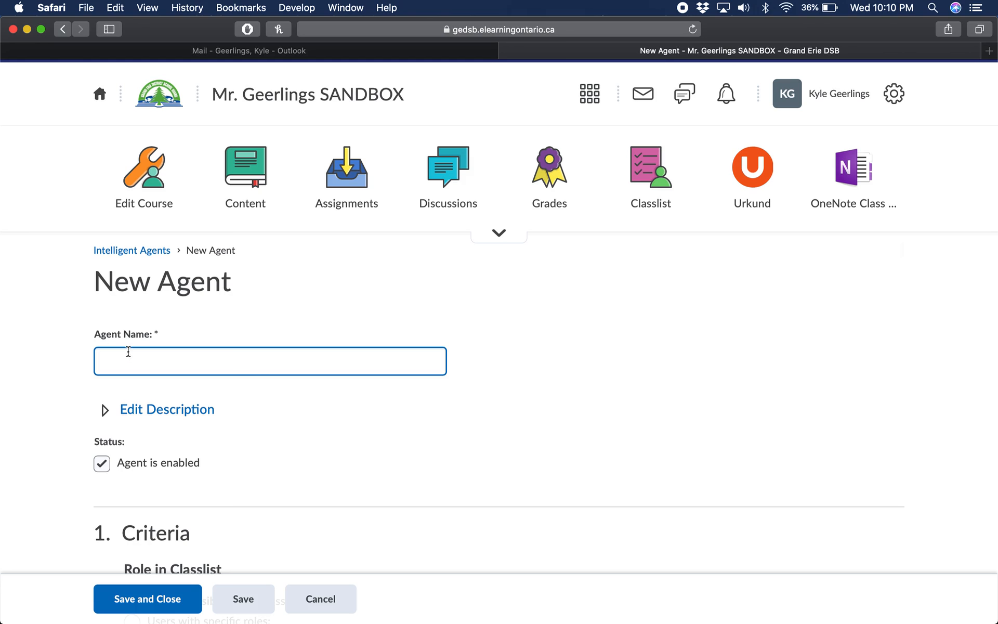
pyautogui.click(279, 307)
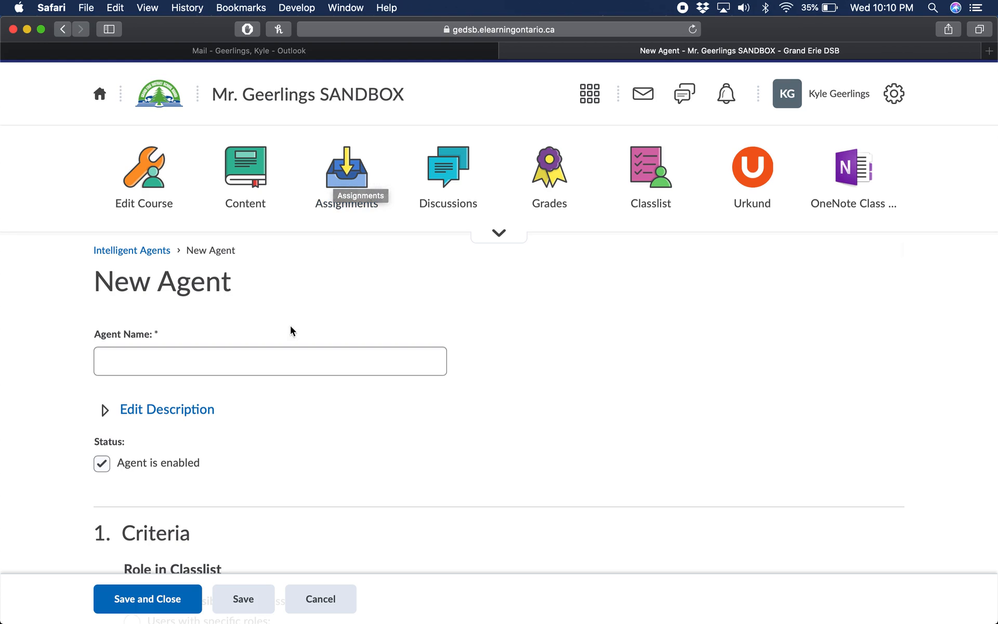
pyautogui.click(235, 359)
pyautogui.write('Test')
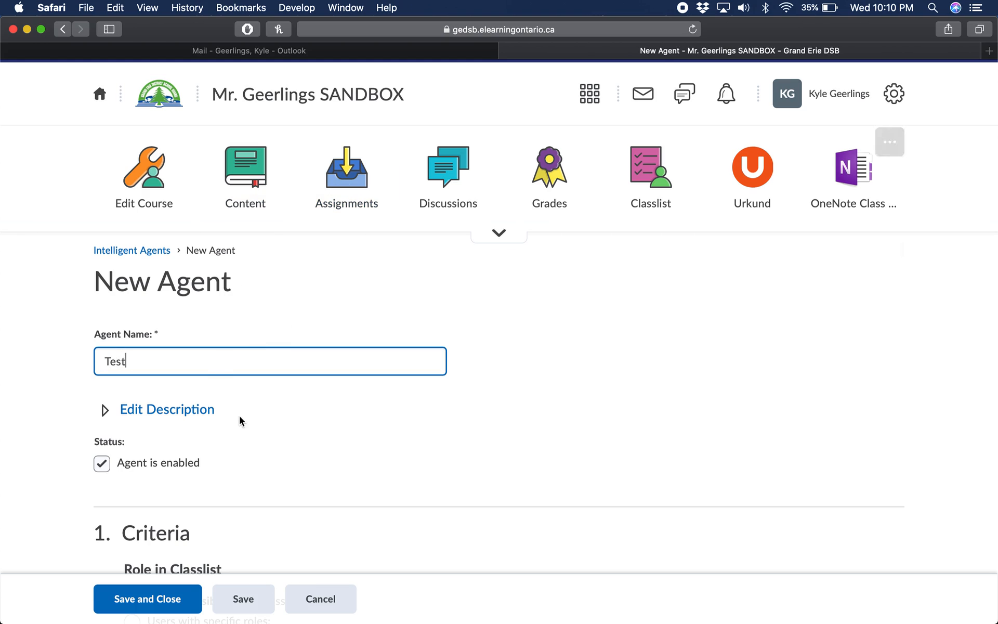
pyautogui.write(' 1')
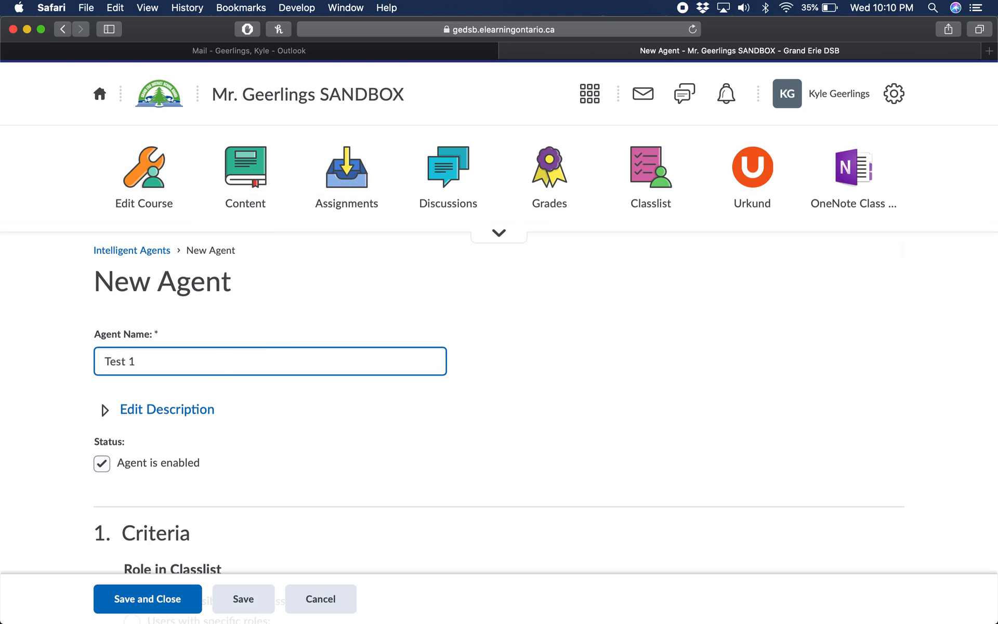
pyautogui.write(' - Late Assignment Reminder')
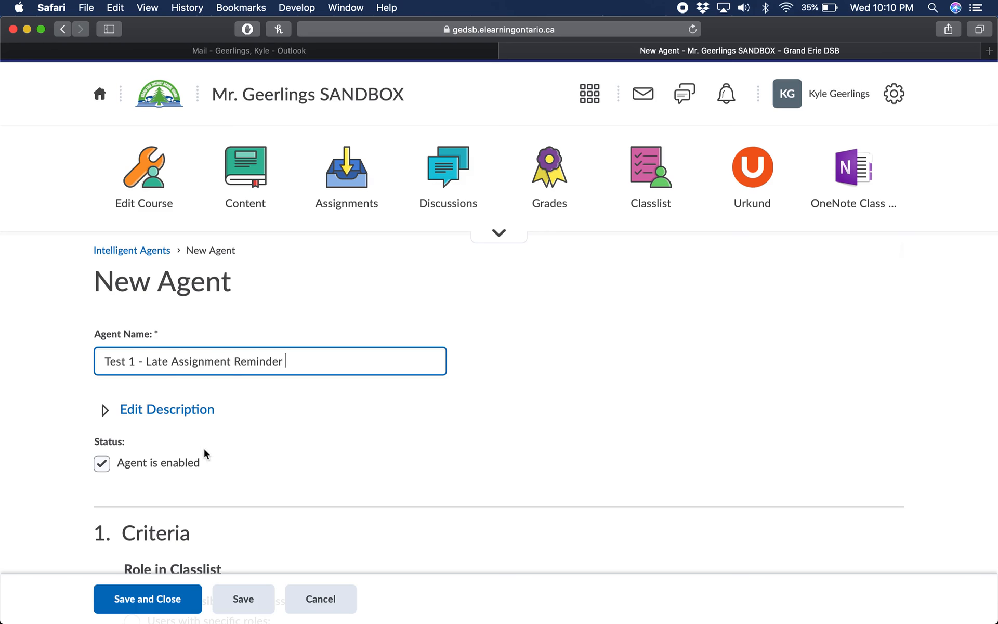
# Expand the agent's optional description field and collapse it again
pyautogui.scroll(-3, 189, 378)
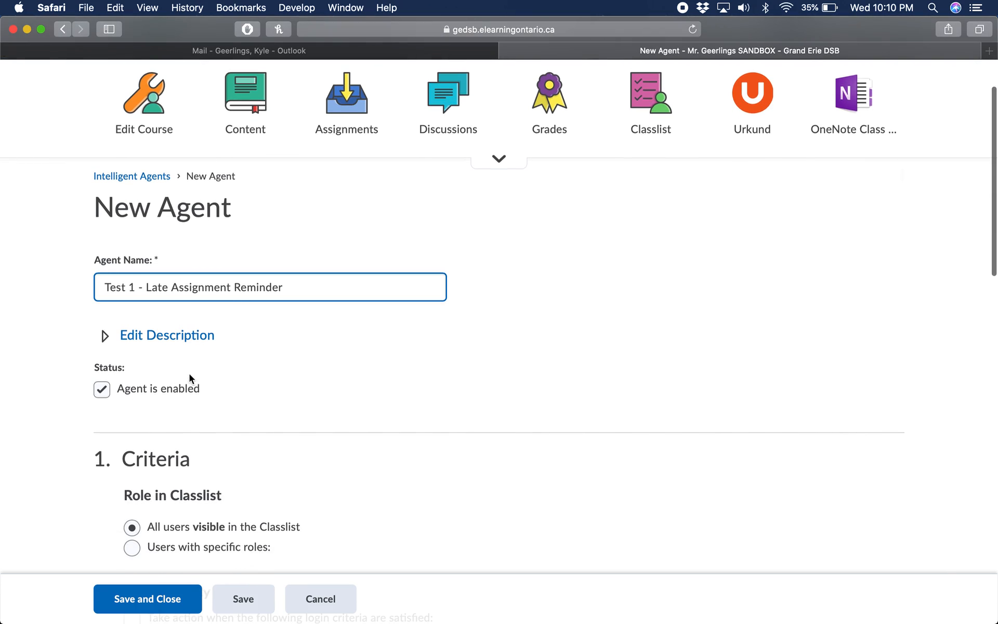
pyautogui.click(109, 334)
pyautogui.scroll(-1, 151, 349)
pyautogui.click(150, 349)
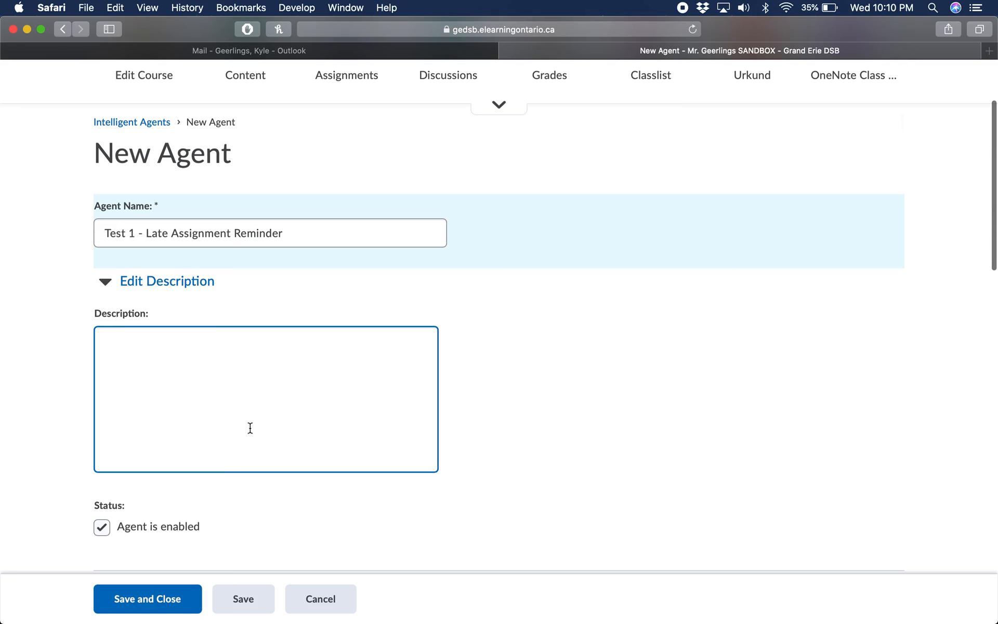
pyautogui.click(106, 283)
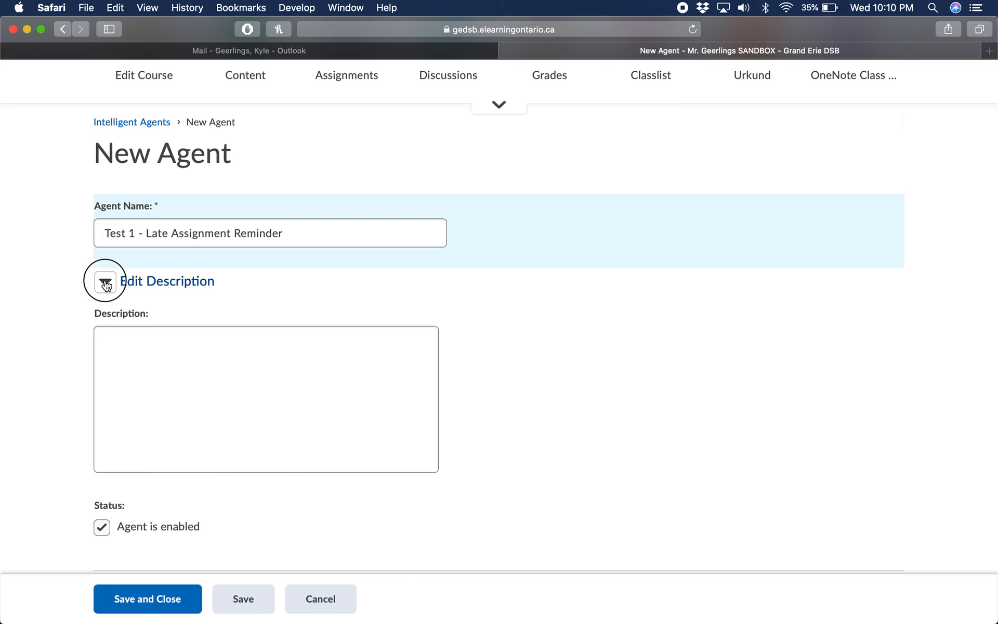
# Enable the course activity criterion for users who have not accessed the course for at least 5 days
pyautogui.scroll(-1, 119, 337)
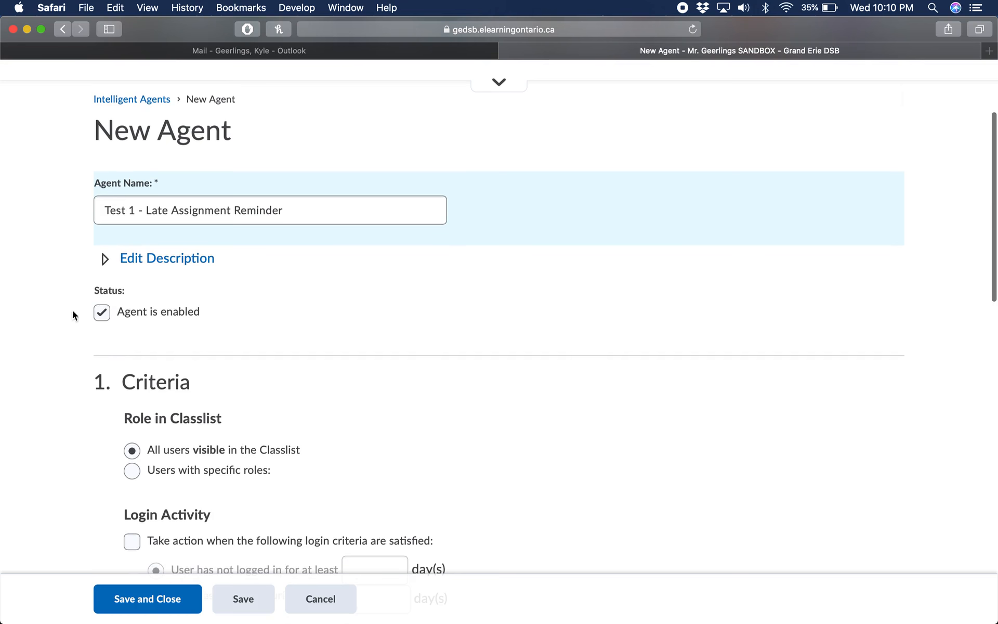
pyautogui.scroll(-5, 152, 347)
pyautogui.scroll(-2, 151, 348)
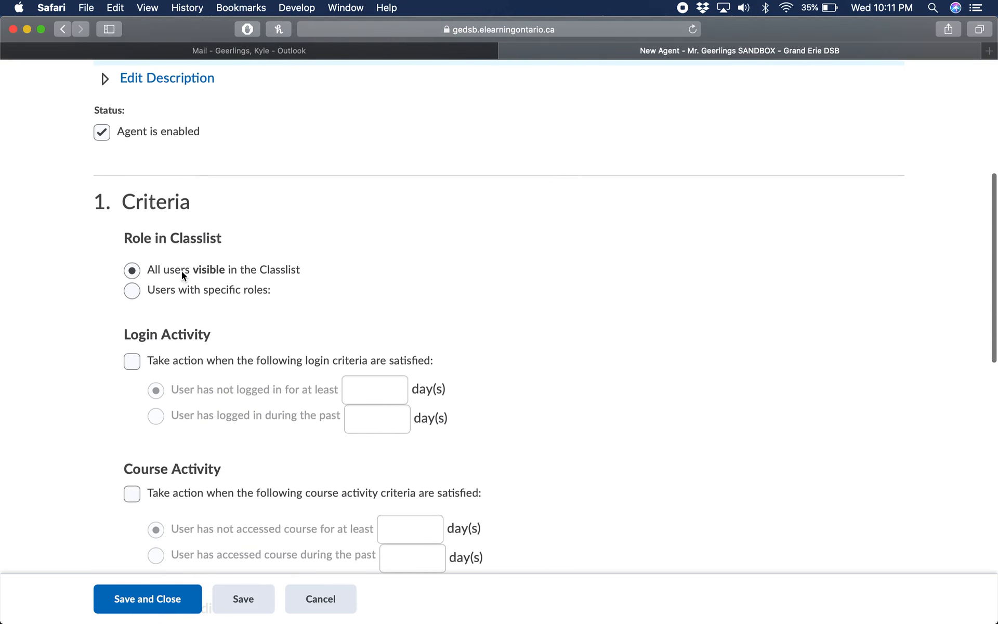
pyautogui.scroll(-1, 209, 257)
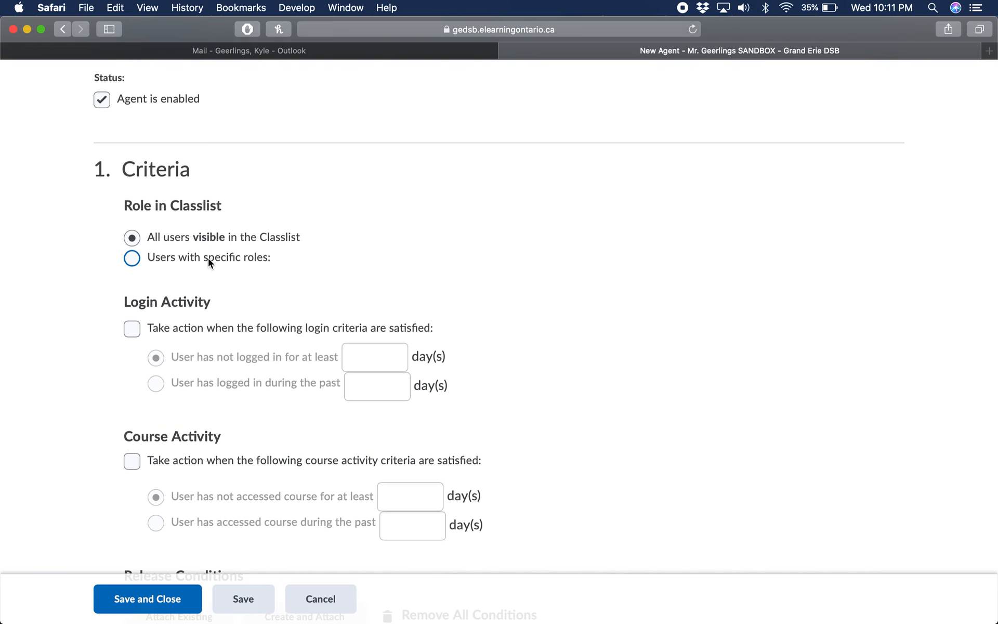
pyautogui.scroll(-1, 208, 257)
pyautogui.scroll(-2, 245, 306)
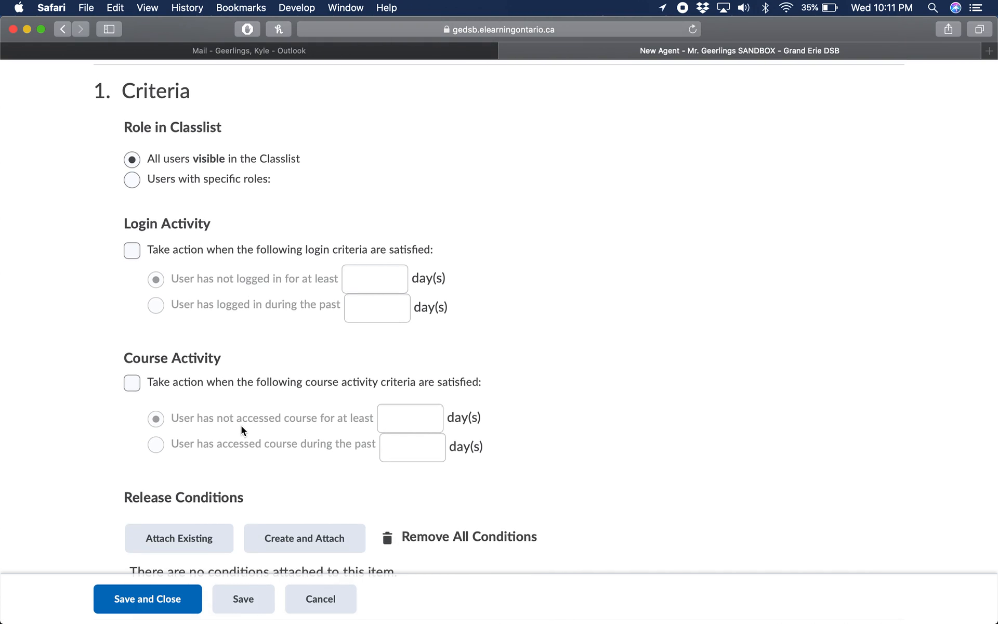
pyautogui.scroll(-2, 241, 426)
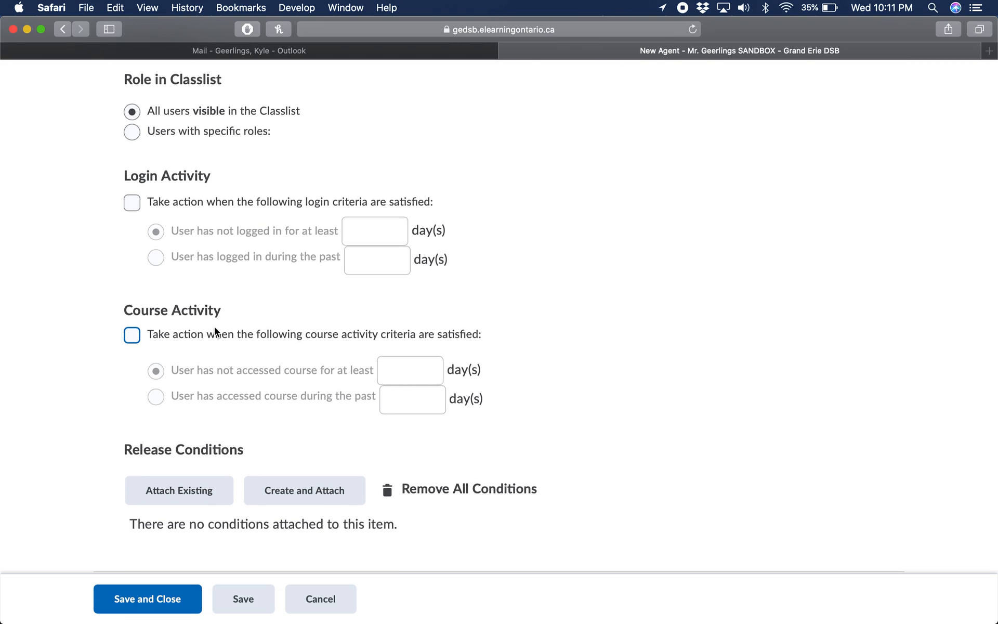
pyautogui.click(132, 336)
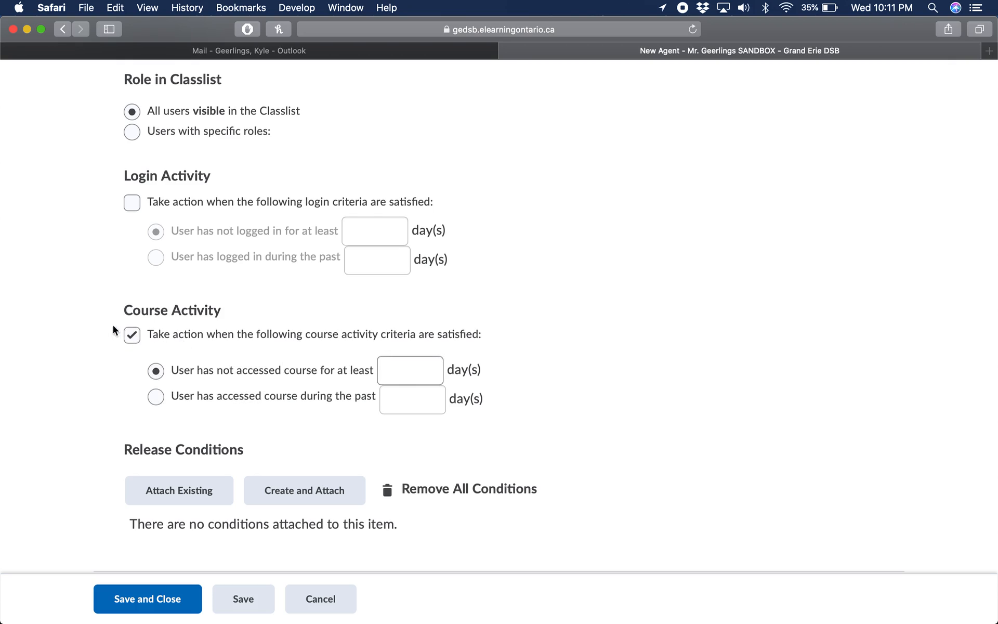
pyautogui.scroll(-1, 229, 435)
pyautogui.click(395, 348)
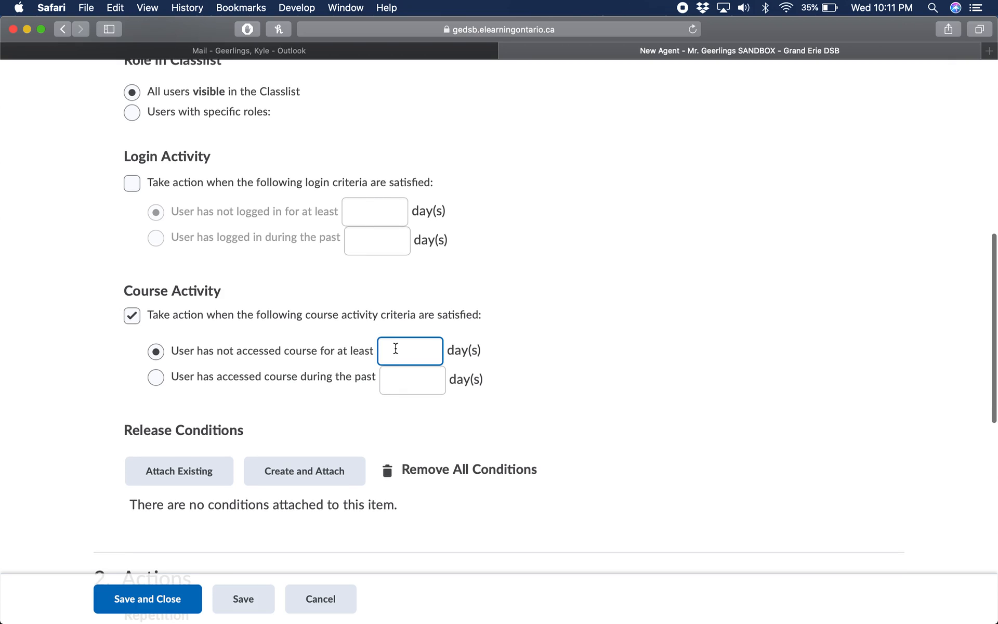
pyautogui.write('5')
pyautogui.click(516, 363)
# Turn off the agent's course activity criterion
pyautogui.scroll(-1, 463, 342)
pyautogui.scroll(-5, 463, 341)
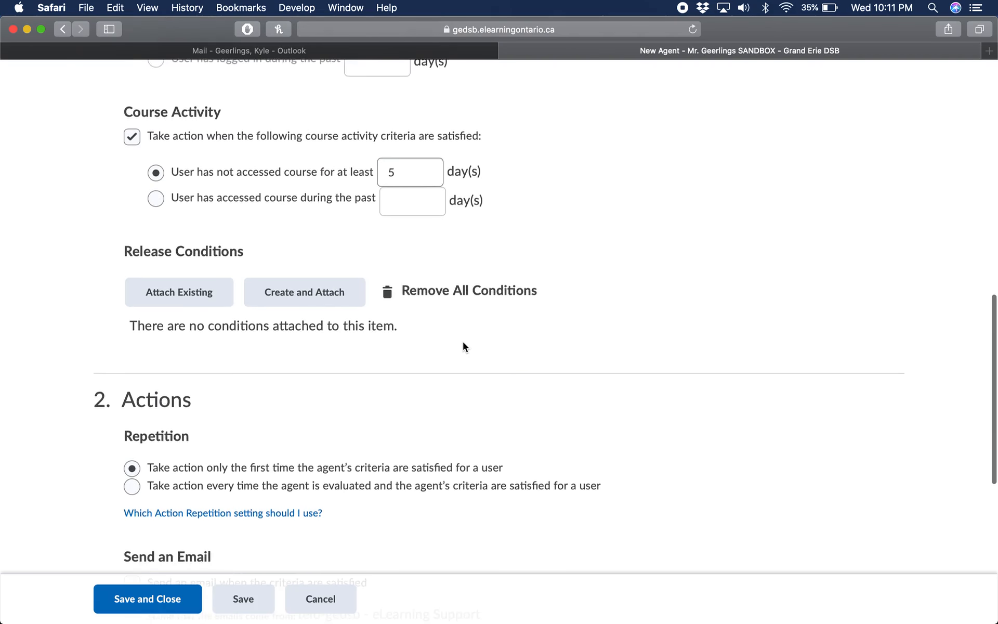
pyautogui.scroll(3, 463, 342)
pyautogui.scroll(4, 463, 347)
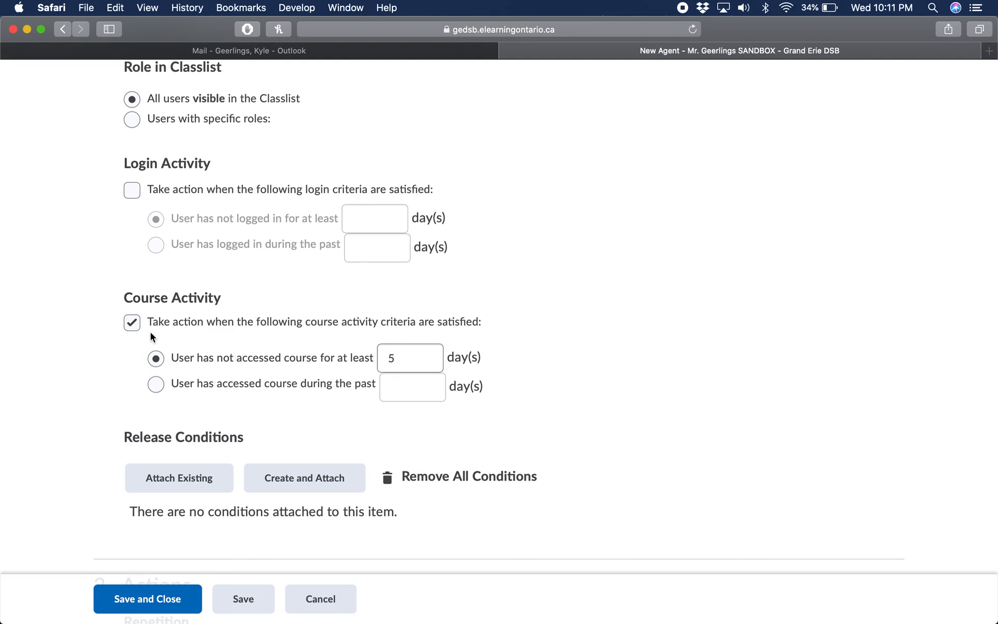
pyautogui.click(132, 322)
pyautogui.scroll(10, 280, 370)
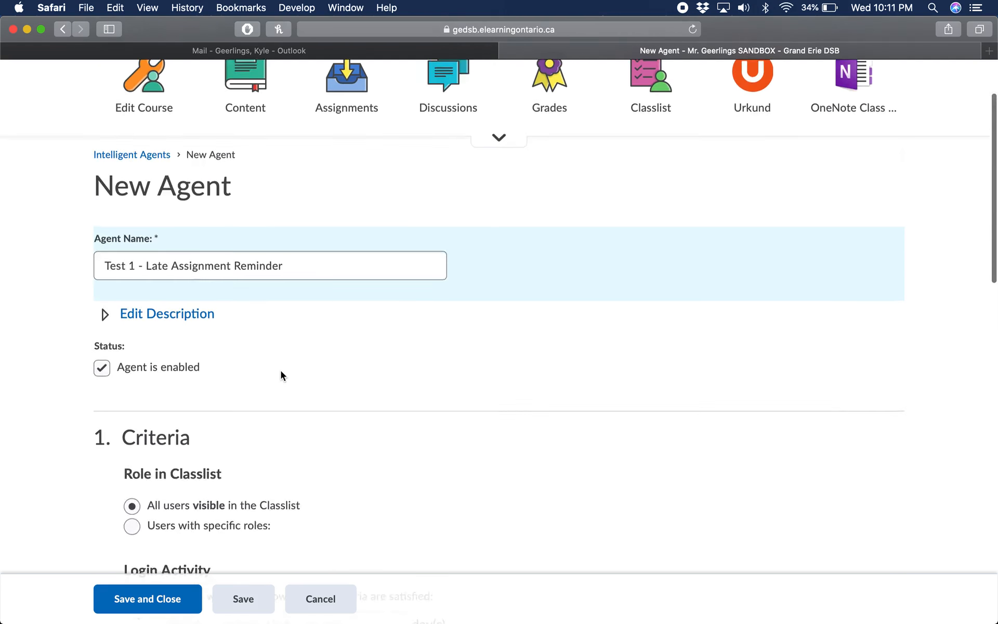
# Create and attach a "No submission to folder" release condition for the "Testing 1 - Urkund" assignment submission folder
pyautogui.scroll(-12, 366, 351)
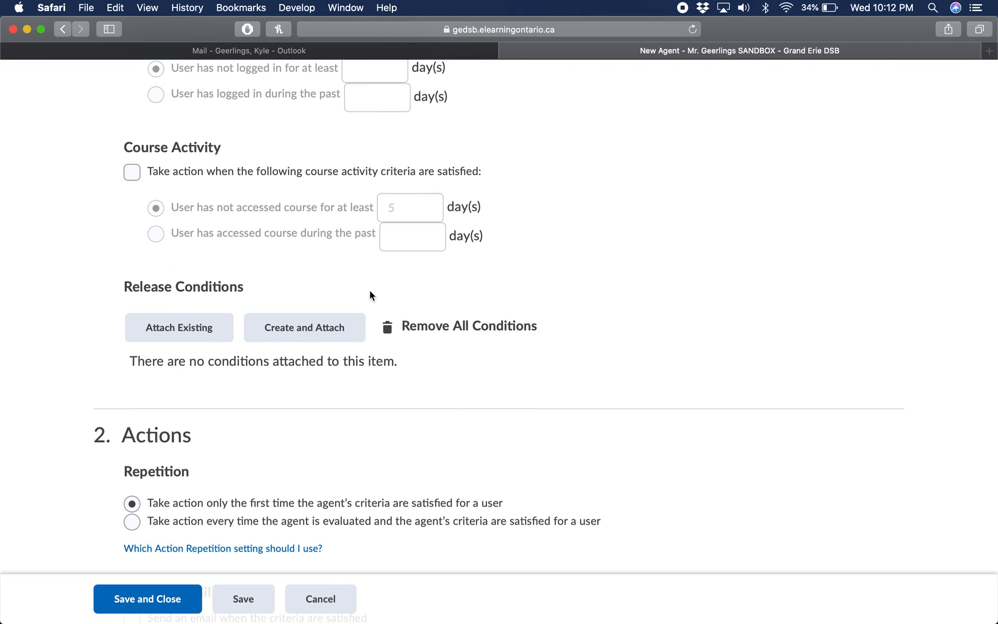
pyautogui.click(305, 331)
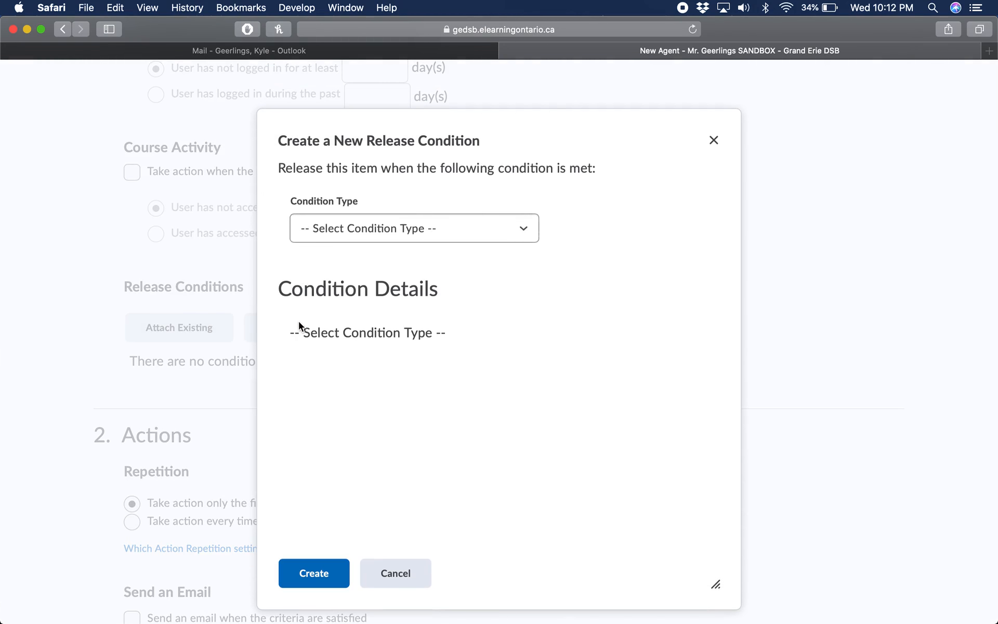
pyautogui.click(322, 224)
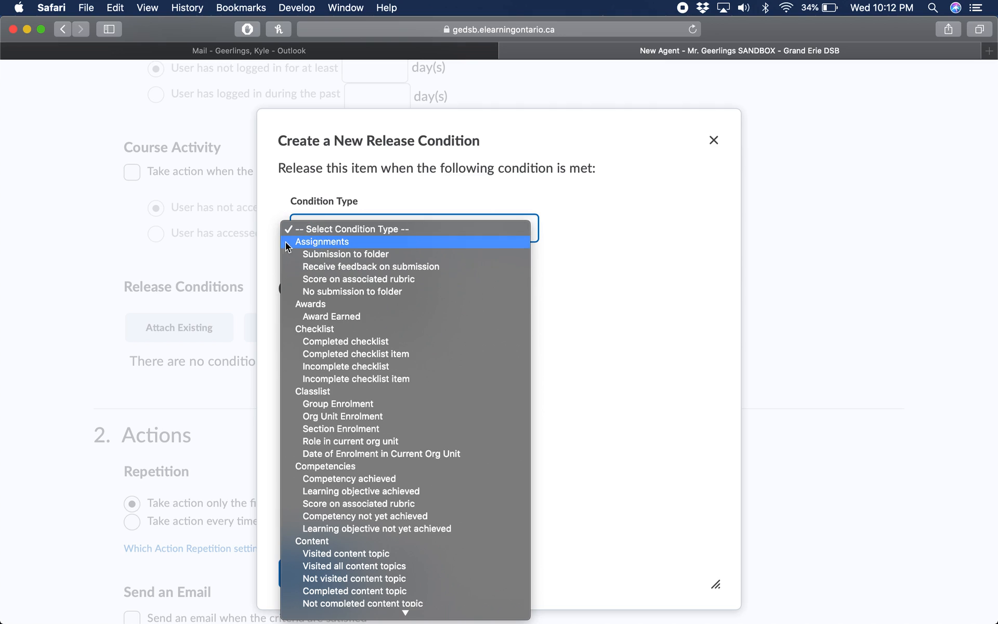
pyautogui.click(342, 292)
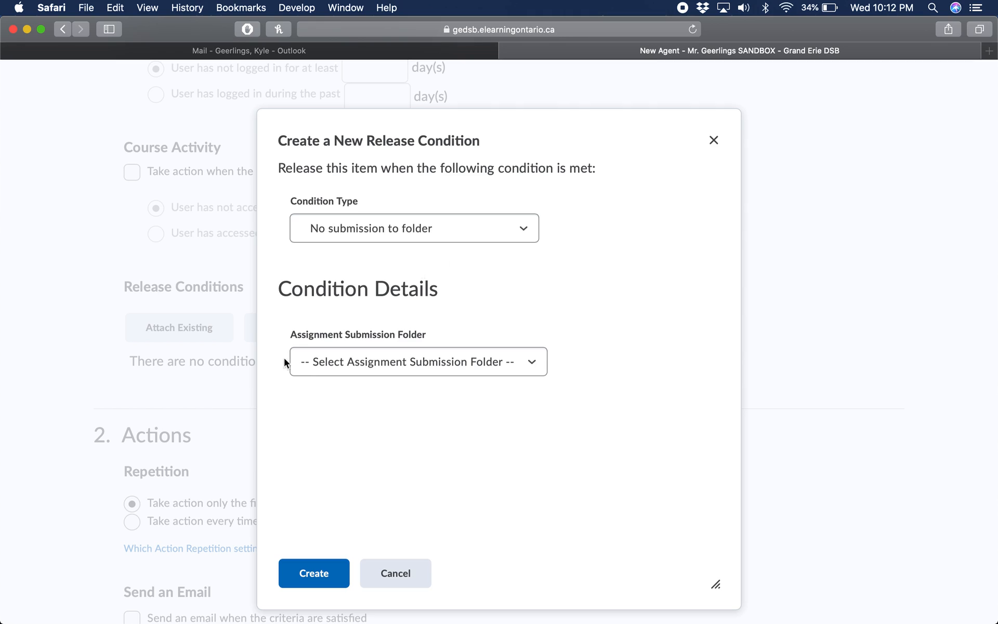
pyautogui.click(375, 358)
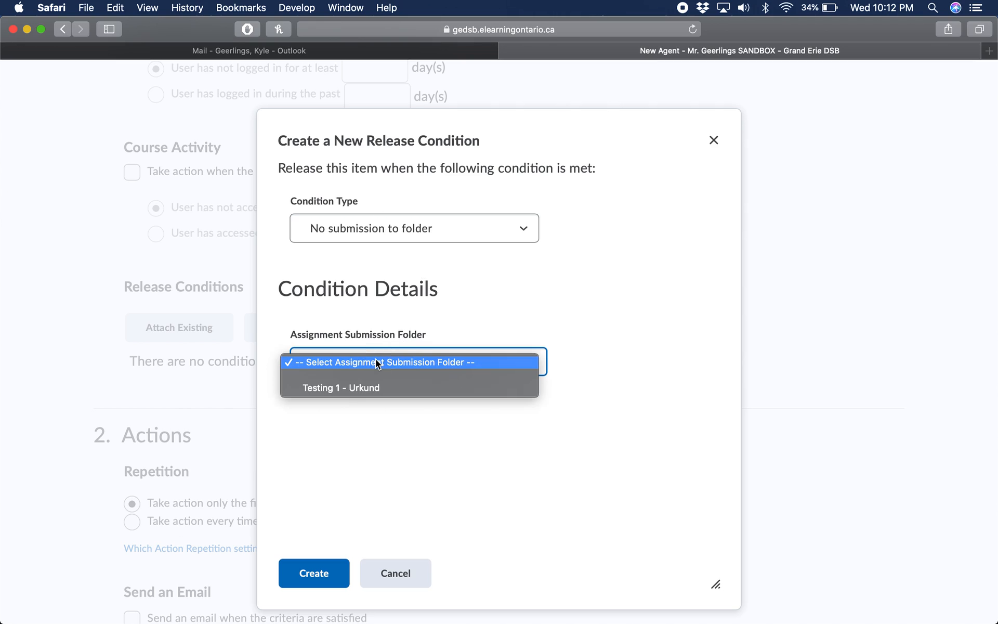
pyautogui.click(335, 388)
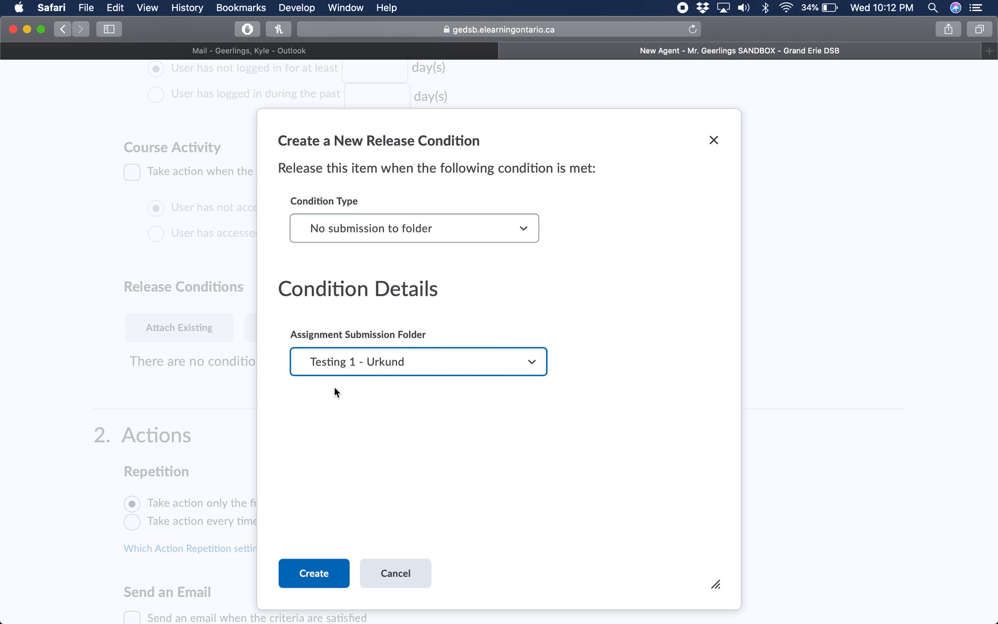
pyautogui.click(317, 571)
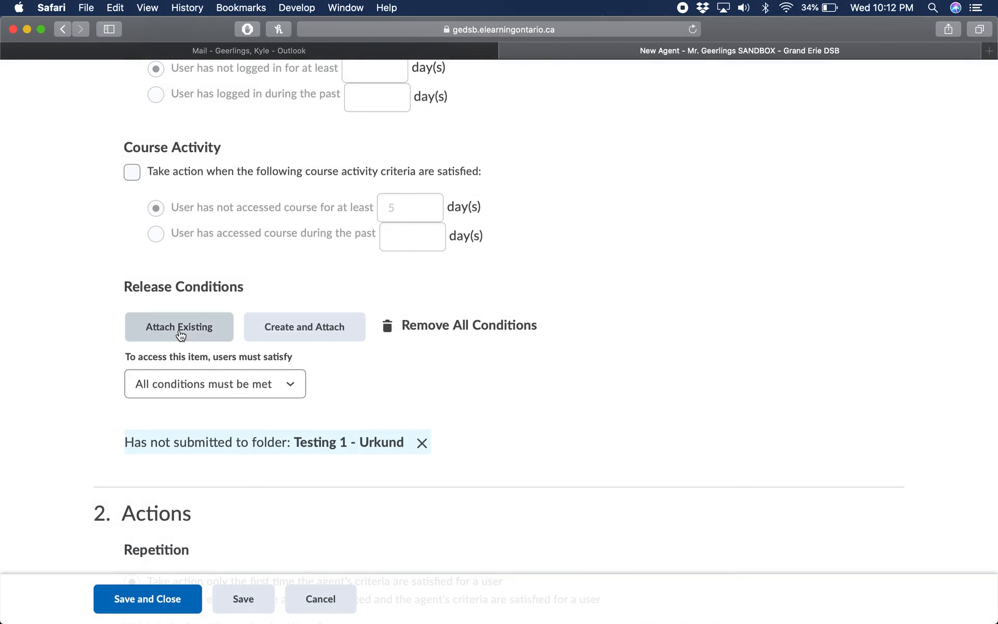
# Set the agent's repetition to take action every time it is evaluated and its criteria are satisfied for a user
pyautogui.scroll(-2, 378, 422)
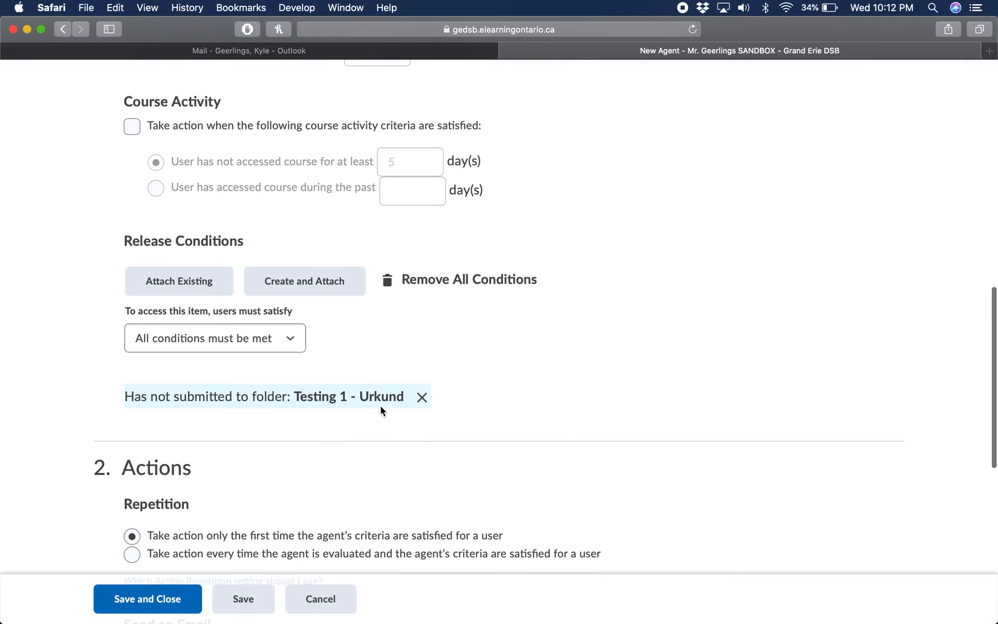
pyautogui.scroll(-1, 380, 408)
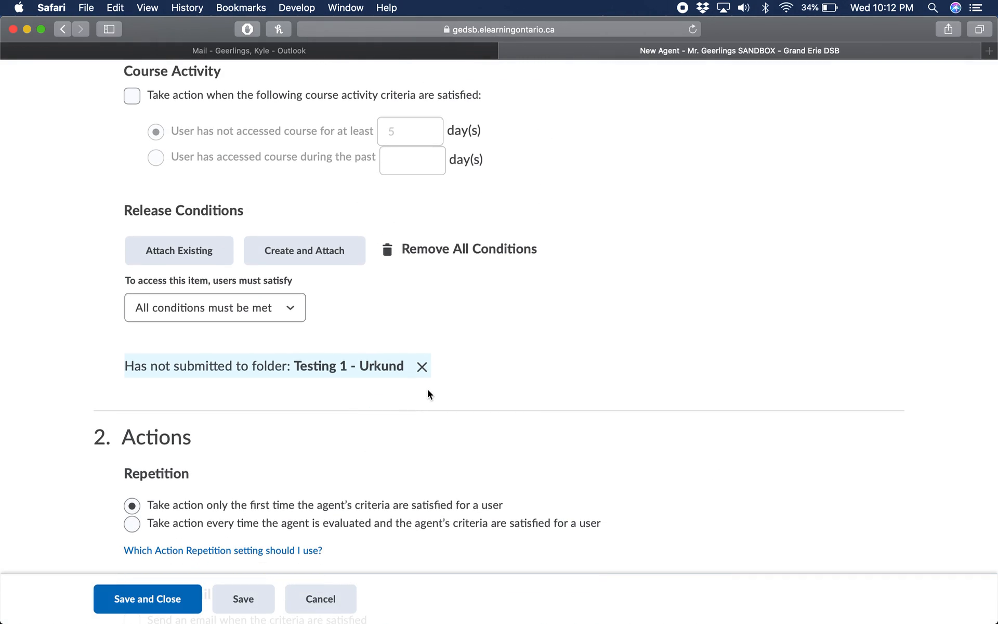
pyautogui.scroll(-1, 425, 394)
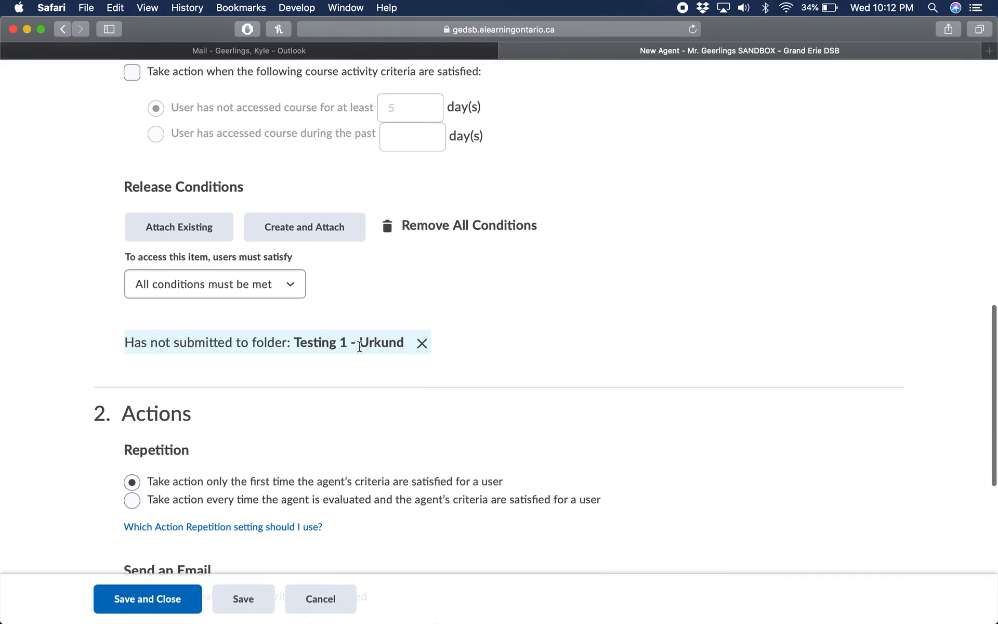
pyautogui.scroll(-2, 353, 343)
pyautogui.scroll(-4, 360, 346)
pyautogui.scroll(-1, 359, 347)
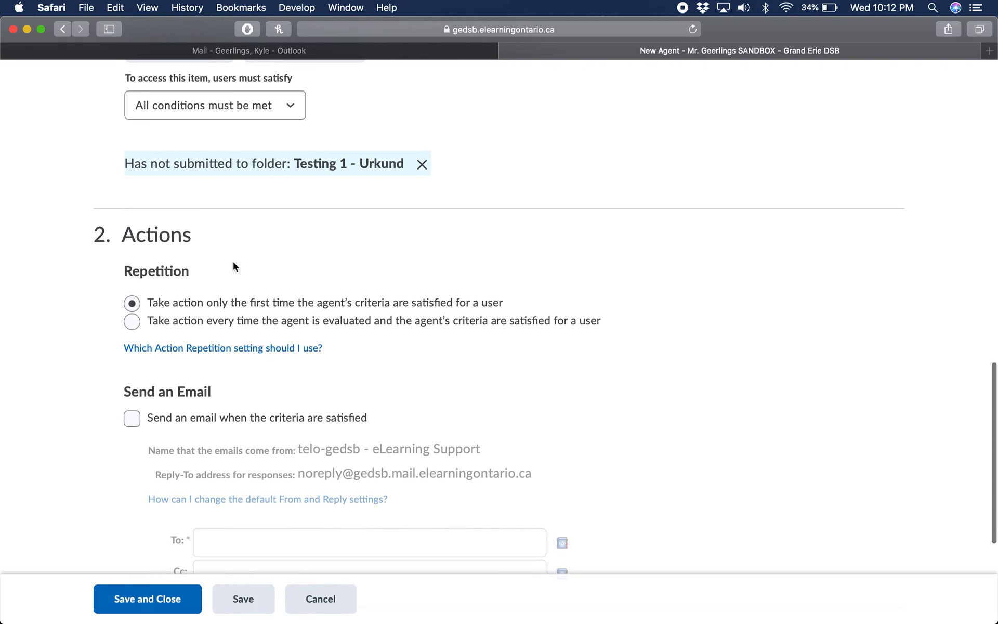
pyautogui.click(300, 301)
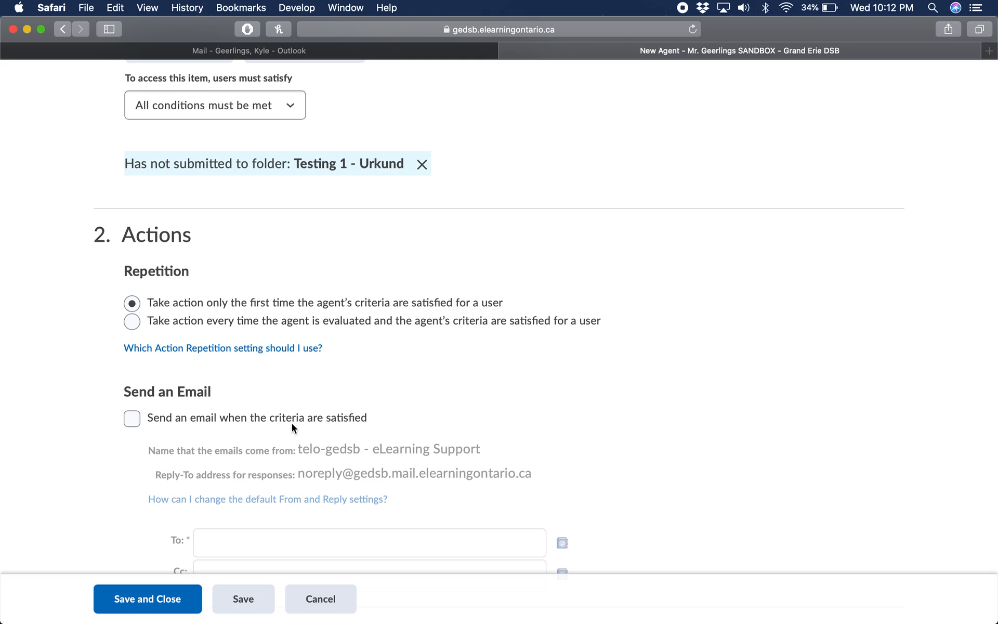
pyautogui.click(135, 323)
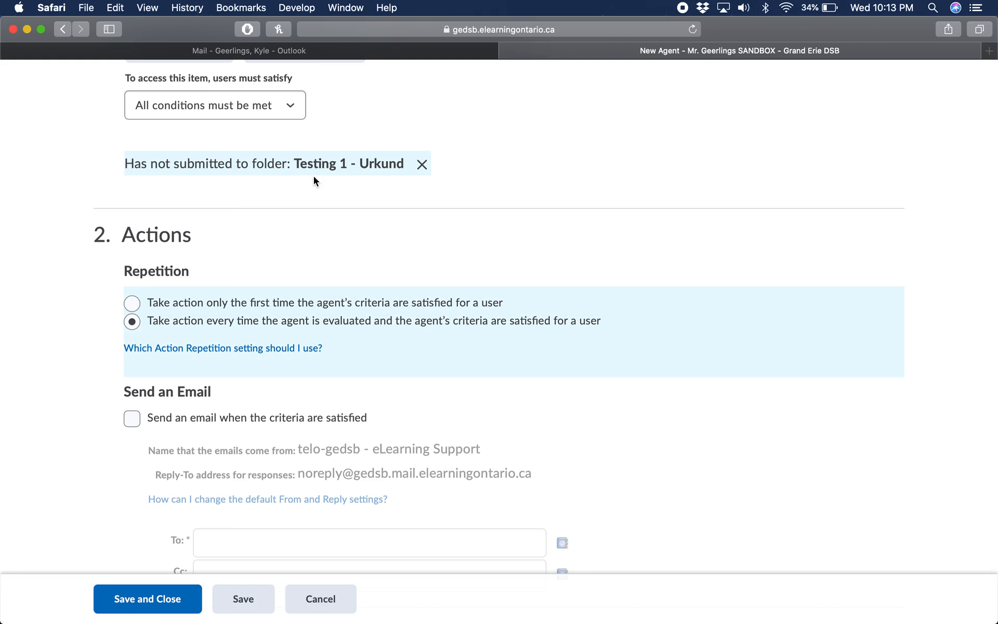
# Turn on sending an email when the agent's criteria are satisfied
pyautogui.scroll(-5, 210, 336)
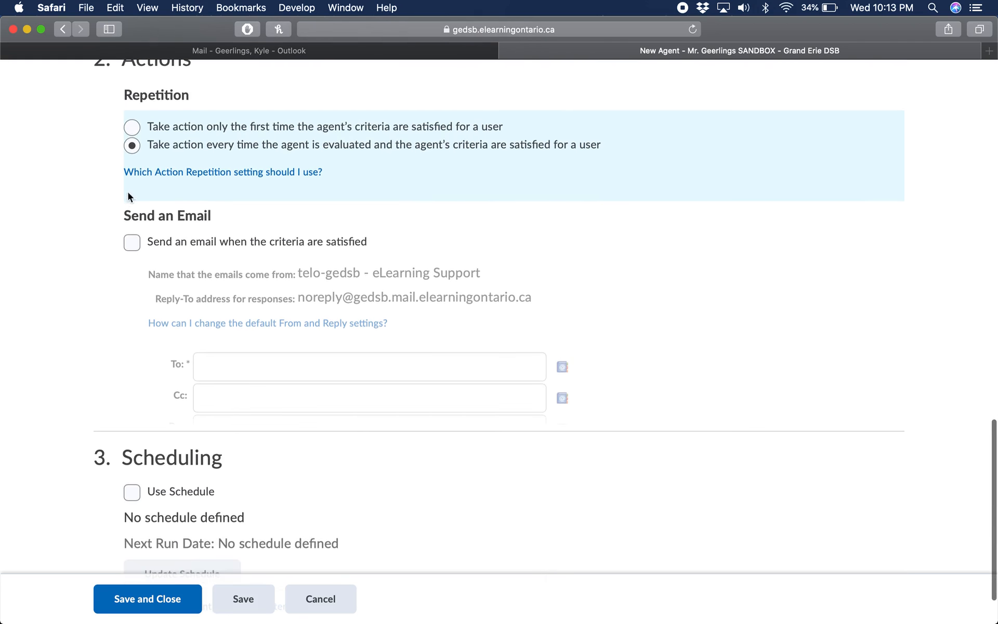
pyautogui.click(133, 243)
pyautogui.scroll(-3, 273, 294)
pyautogui.click(274, 295)
pyautogui.click(664, 341)
pyautogui.scroll(-2, 664, 341)
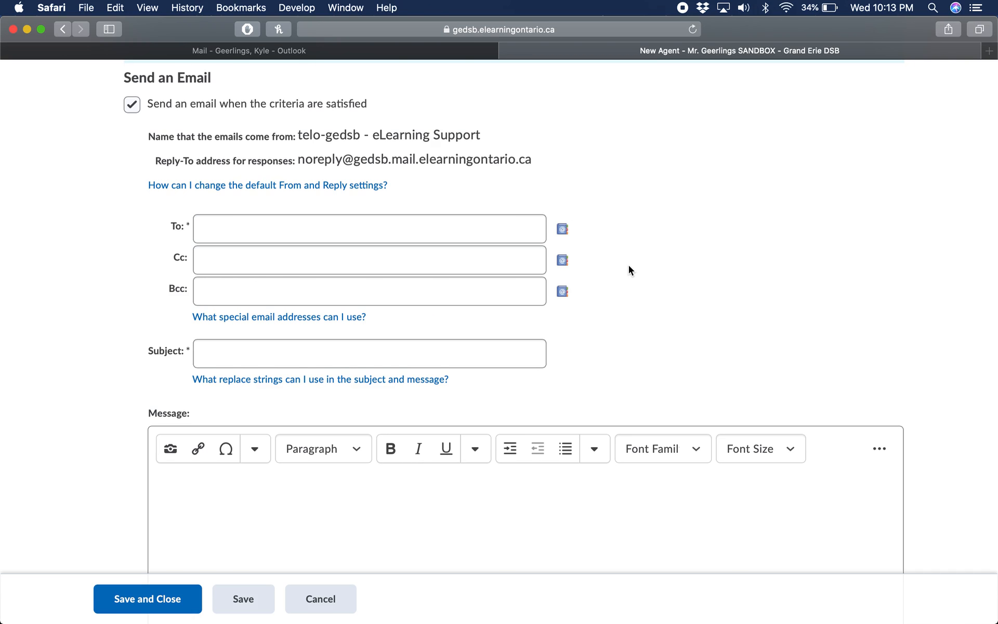
pyautogui.scroll(1, 628, 267)
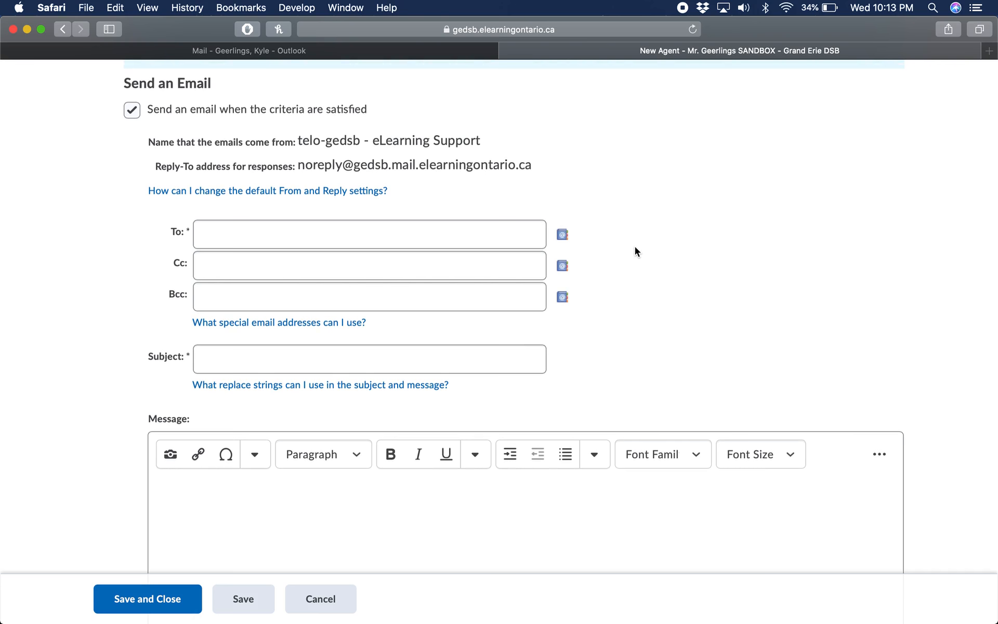
pyautogui.scroll(3, 634, 247)
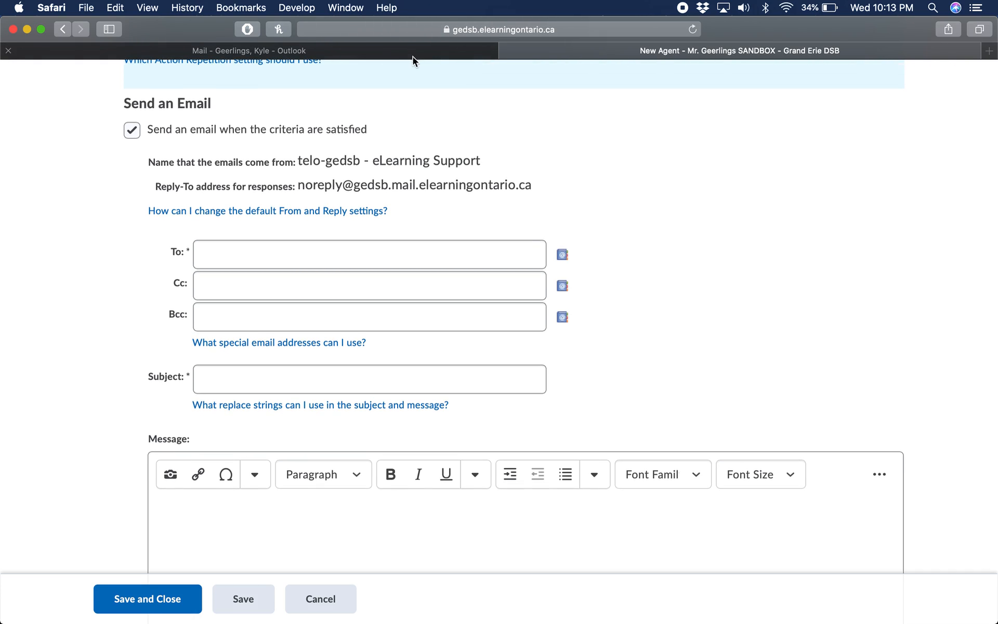
# Switch to the intelligent agent reference sheet in Outlook and examine the replace strings for addresses and body text
pyautogui.hotkey('ctrl', 'Up')
pyautogui.hotkey('ctrl', 'Up')
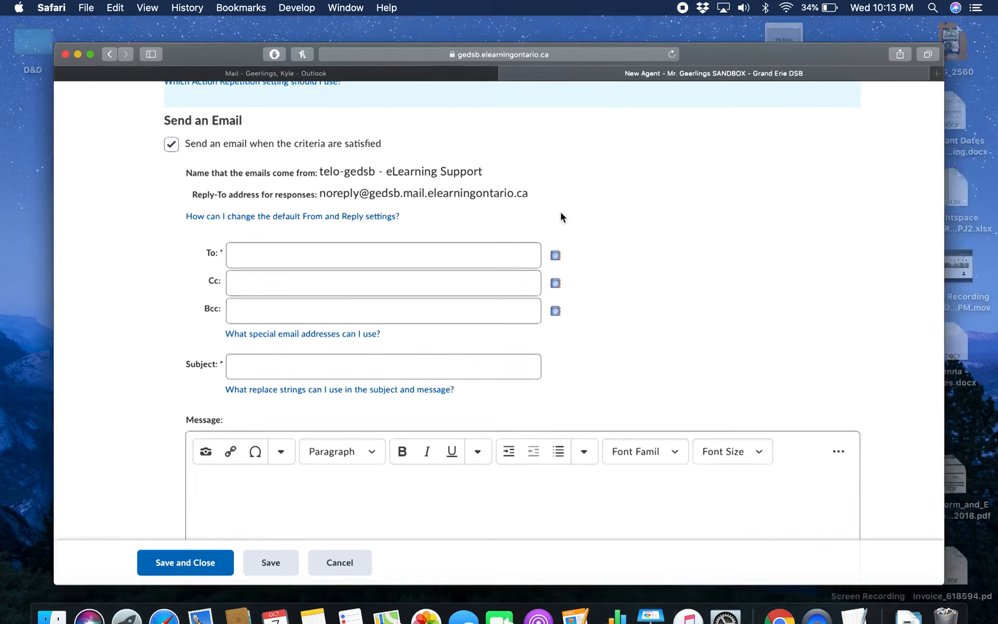
pyautogui.click(366, 51)
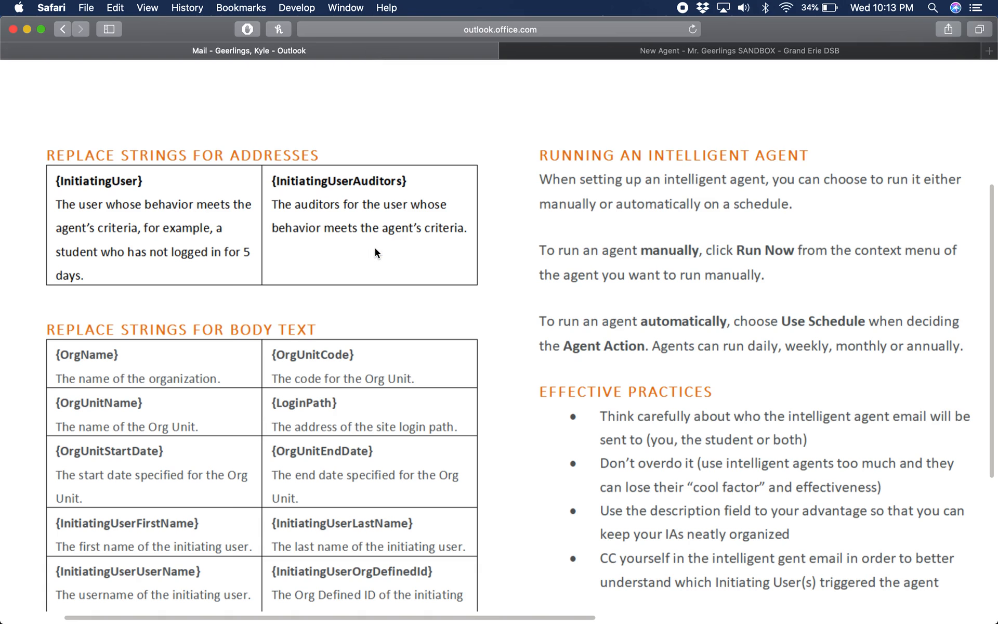
pyautogui.scroll(-1, 337, 256)
pyautogui.scroll(-5, 234, 286)
pyautogui.scroll(10, 208, 275)
pyautogui.scroll(-4, 191, 267)
pyautogui.scroll(4, 191, 268)
pyautogui.scroll(-2, 189, 263)
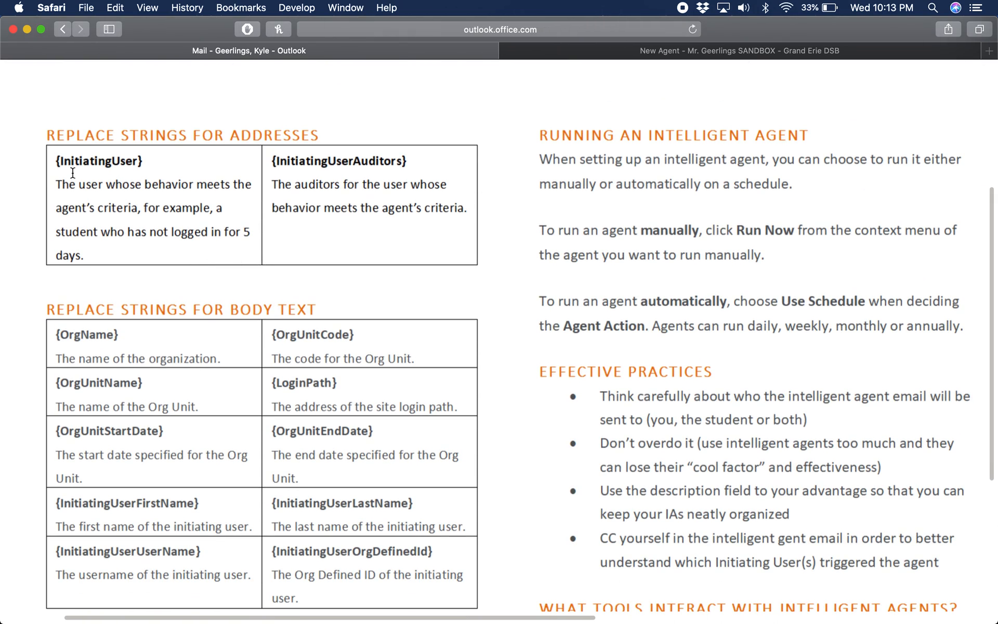
# Copy the {InitiatingUser} replace string from the reference sheet into the To field of the agent's email
pyautogui.moveTo(56, 161); pyautogui.dragTo(149, 161)
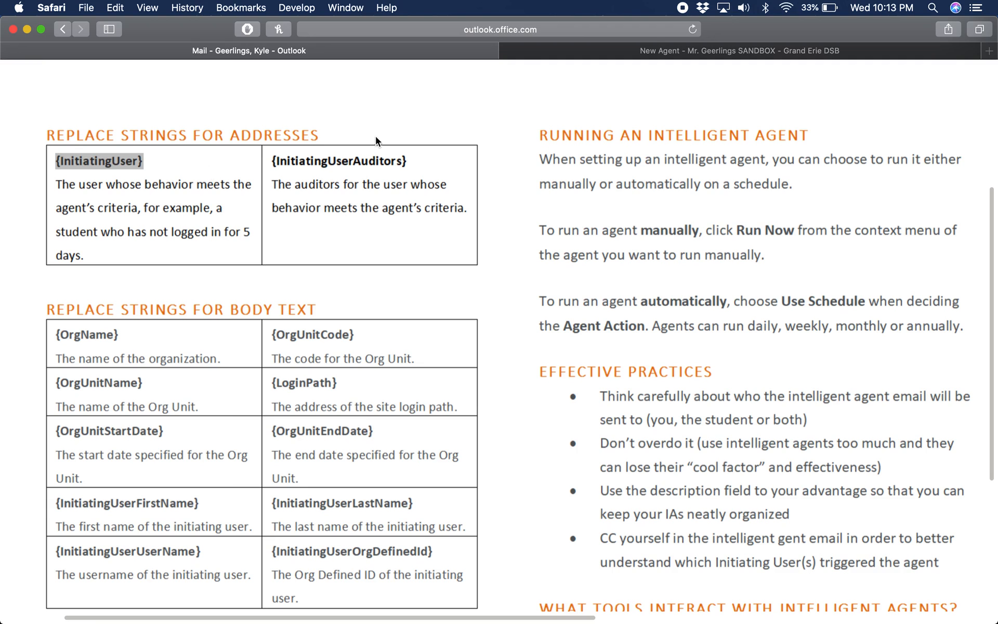
pyautogui.click(557, 50)
pyautogui.click(333, 245)
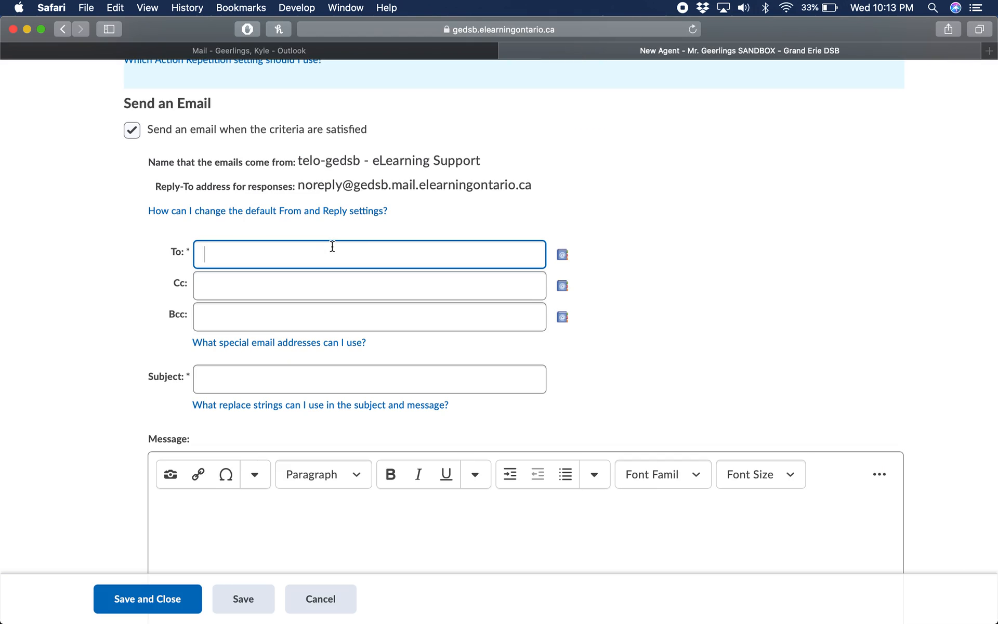
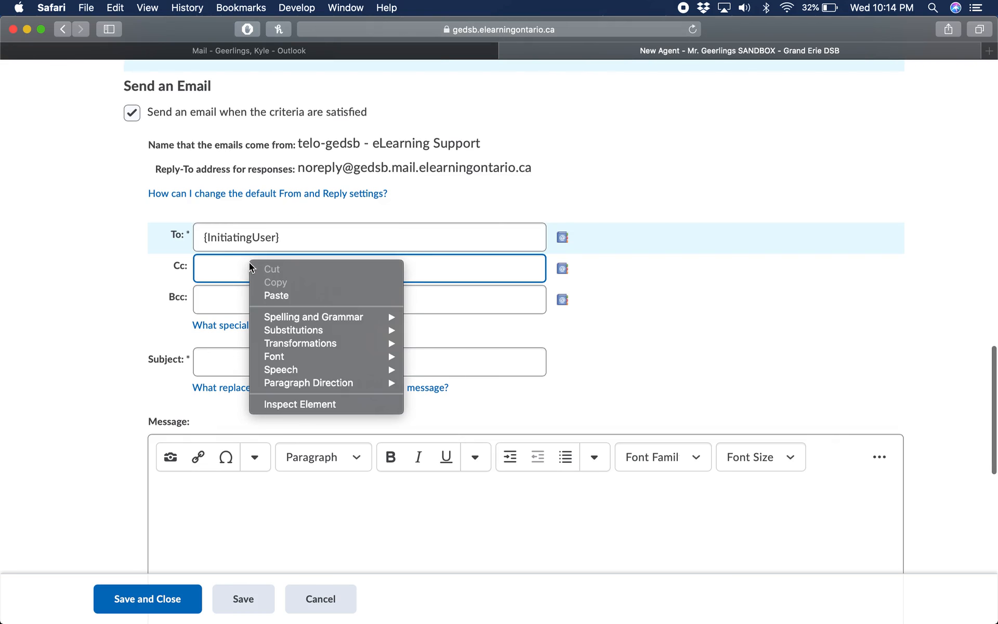
# Paste {InitiatingUserAuditors} into the email's Cc field and set the subject to "Late Assignment - Test 1"
pyautogui.click(285, 292)
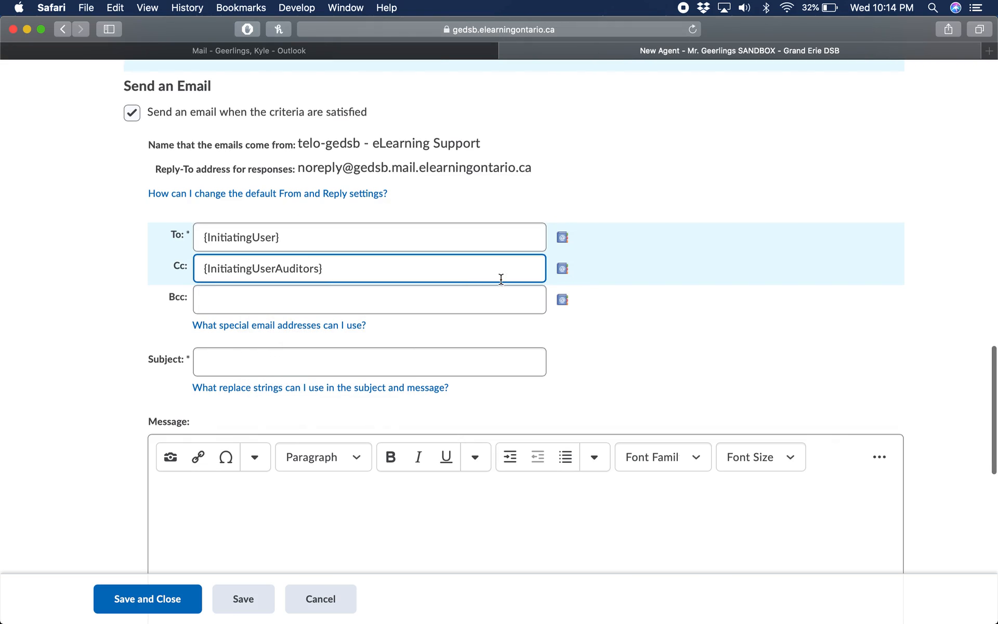
pyautogui.scroll(-2, 558, 299)
pyautogui.click(519, 287)
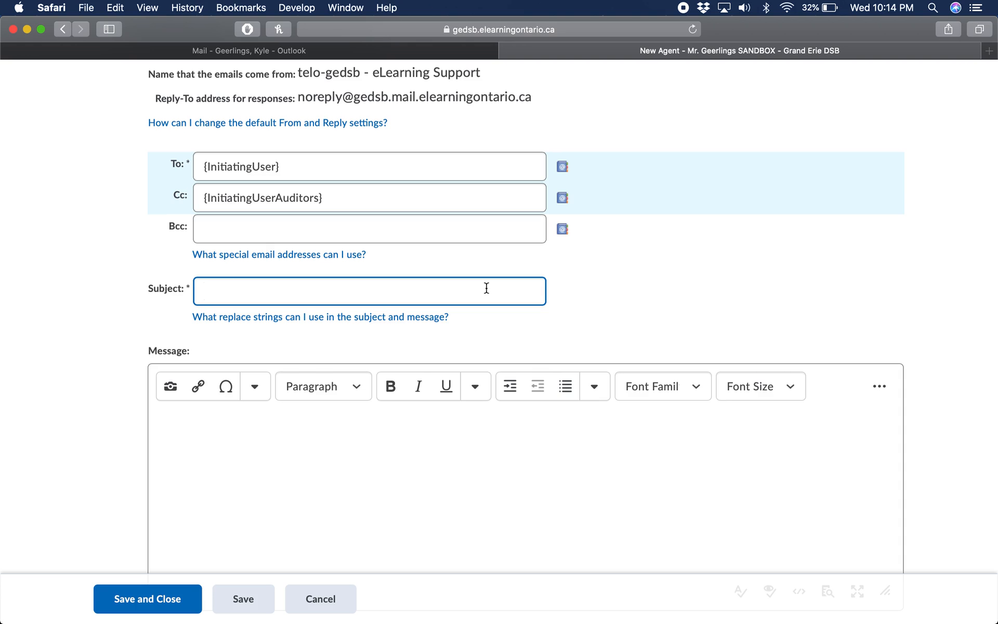
pyautogui.write('Late Assignment - Test 1')
pyautogui.press('BackSpace')
pyautogui.write('1')
# Begin the email message with the greeting word "Hello"
pyautogui.click(406, 433)
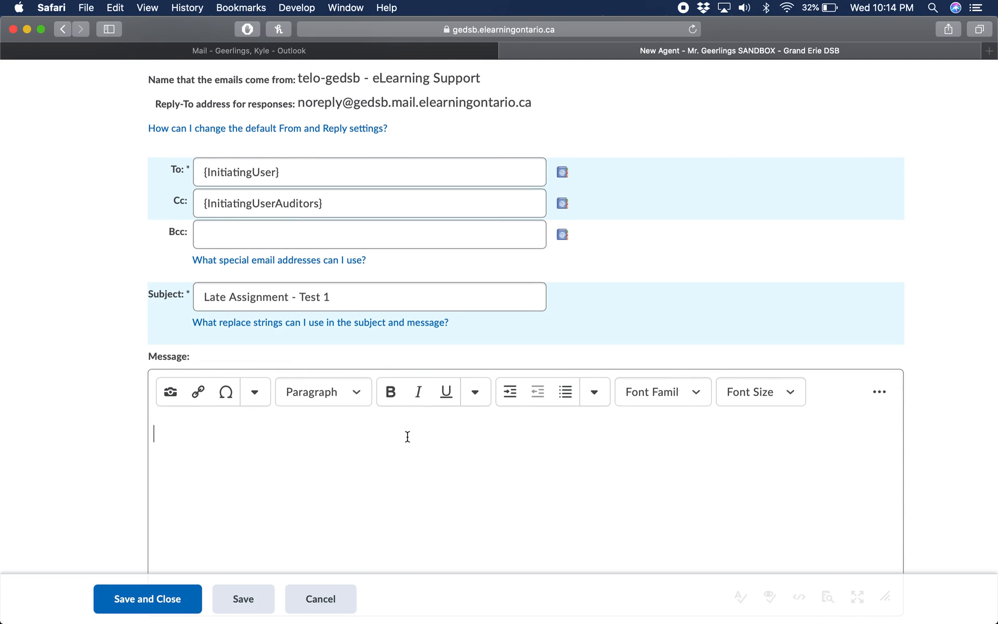
pyautogui.scroll(1, 384, 437)
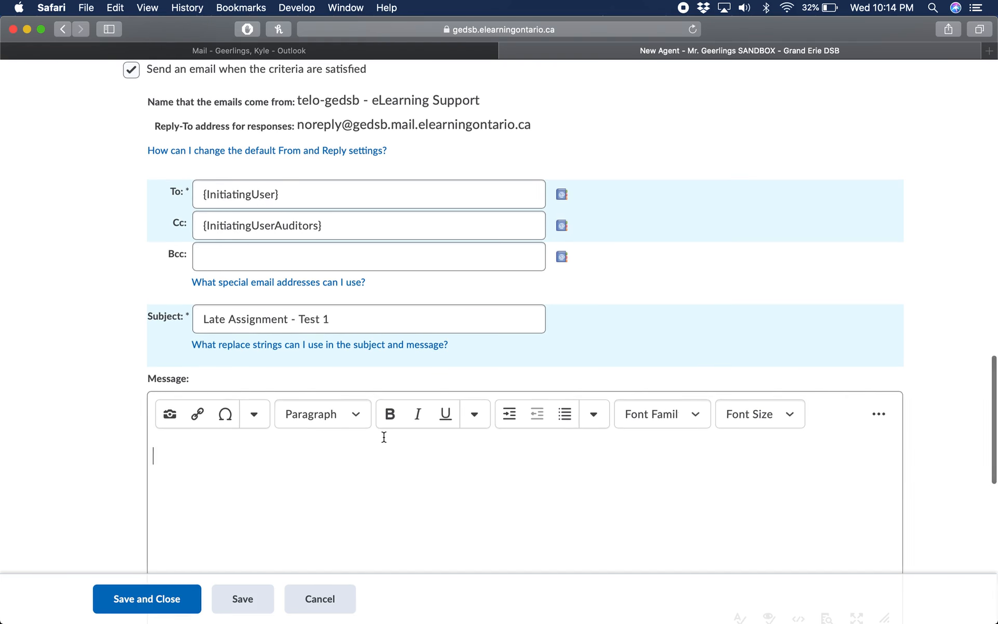
pyautogui.write('Hello')
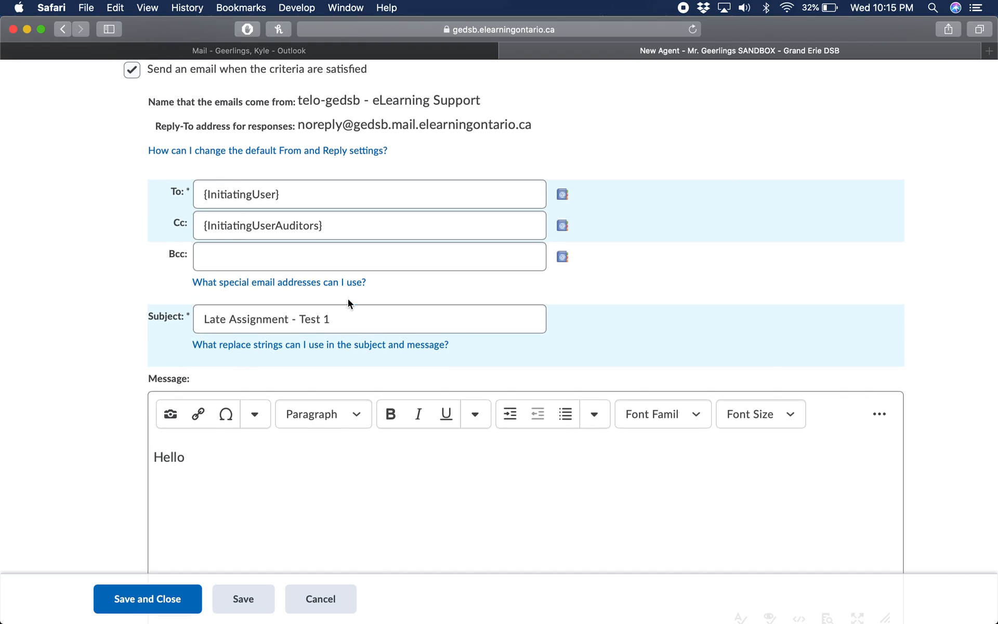
# Copy the {InitiatingUserFirstName} replace string from the reference sheet in Outlook into the message greeting and follow it with a comma
pyautogui.click(297, 50)
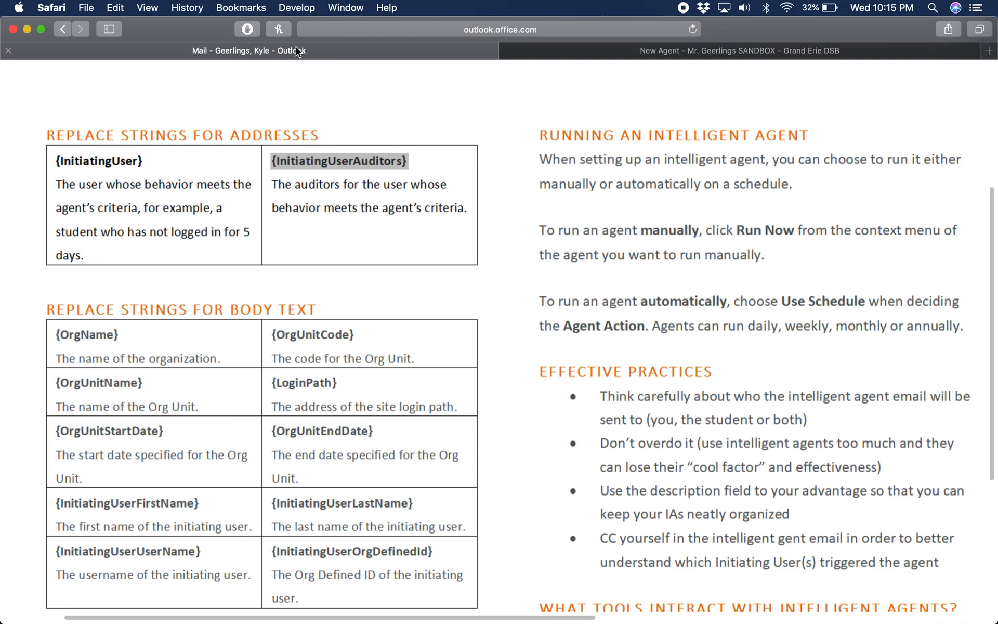
pyautogui.scroll(-1, 224, 352)
pyautogui.moveTo(211, 411); pyautogui.dragTo(58, 413)
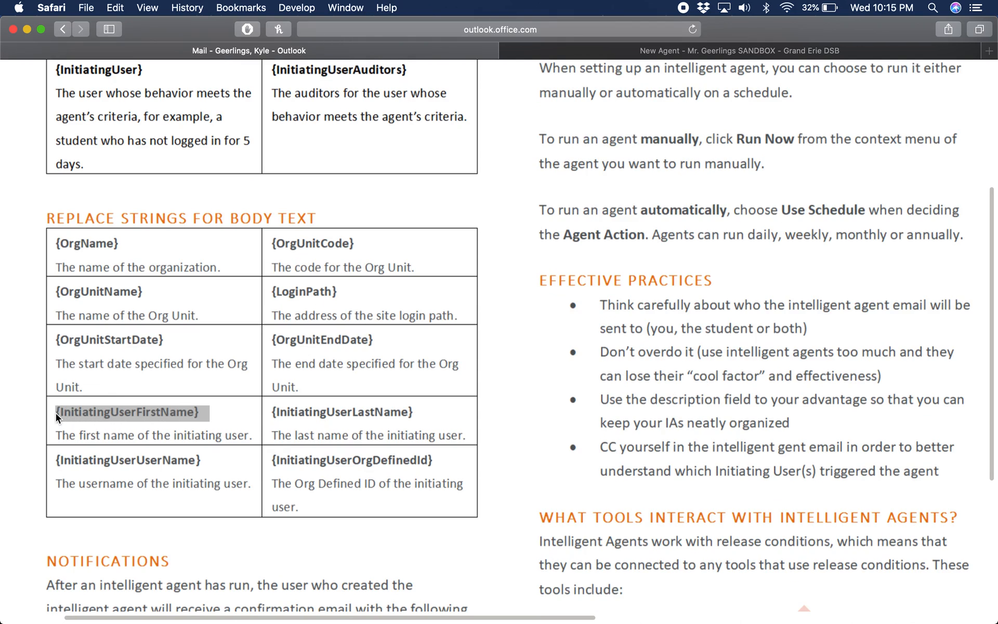
pyautogui.press('super+c')
pyautogui.rightClick(183, 412)
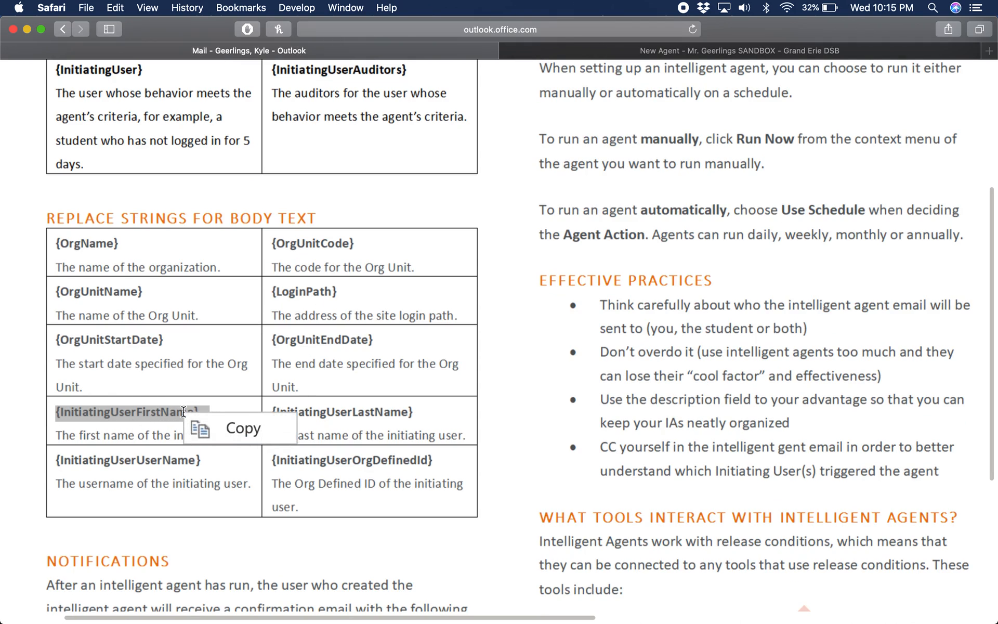
pyautogui.click(228, 428)
pyautogui.click(588, 52)
pyautogui.press('super+v')
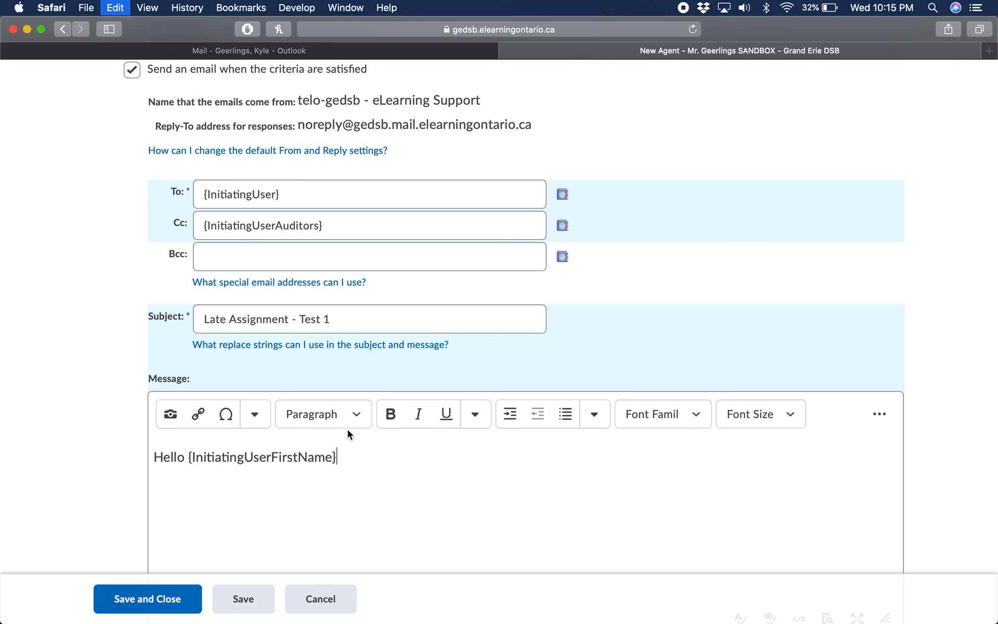
pyautogui.write(',')
# Add the line "Please submit Test 1 Assignment as it is now overdue." below the greeting in the message
pyautogui.click(233, 205)
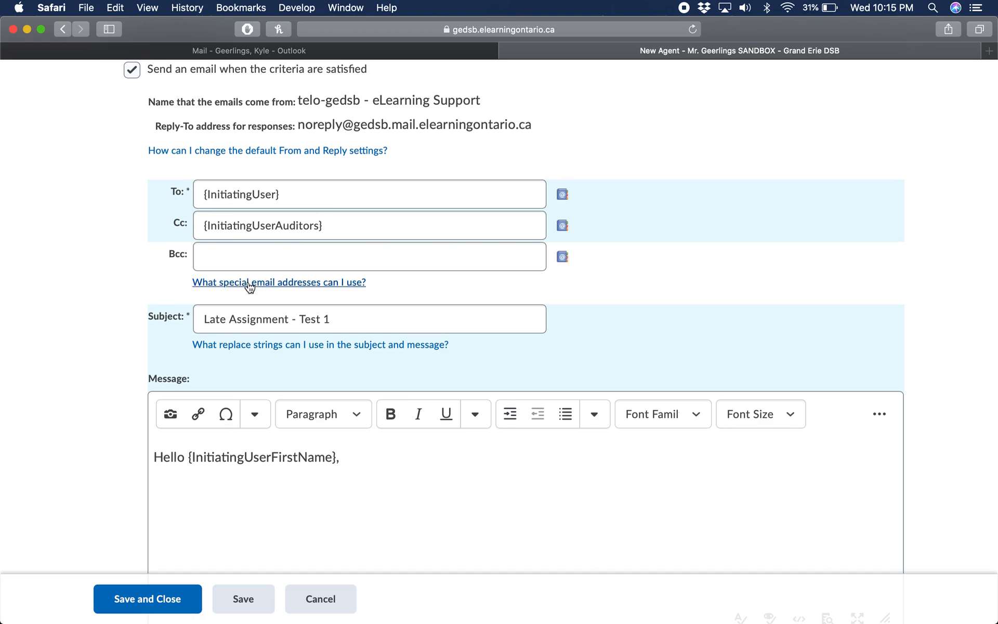
pyautogui.scroll(-1, 363, 432)
pyautogui.scroll(-1, 364, 435)
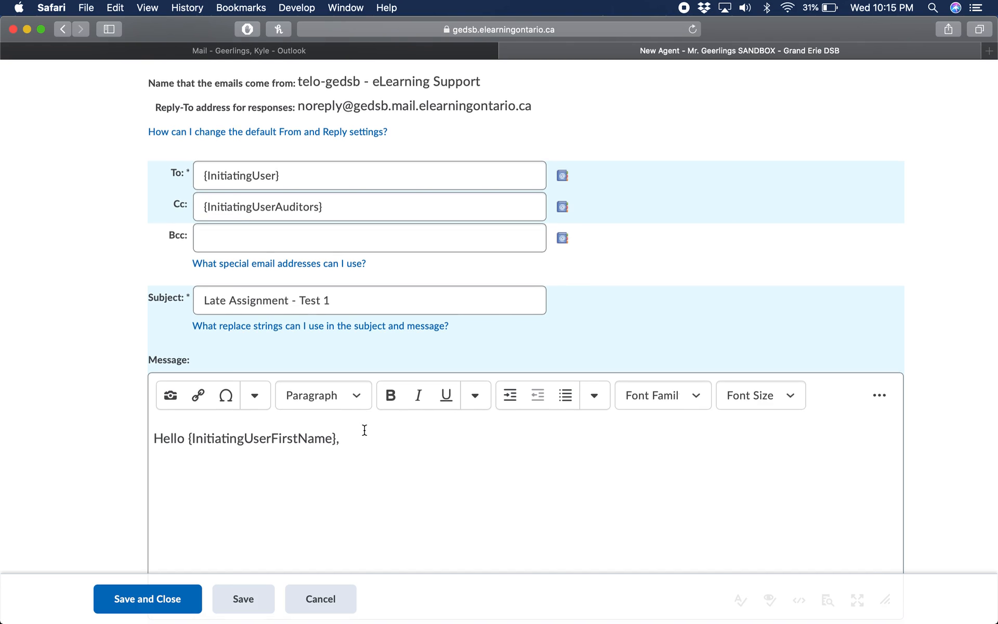
pyautogui.press('Return')
pyautogui.press('Return')
pyautogui.press('BackSpace')
pyautogui.scroll(-2, 365, 430)
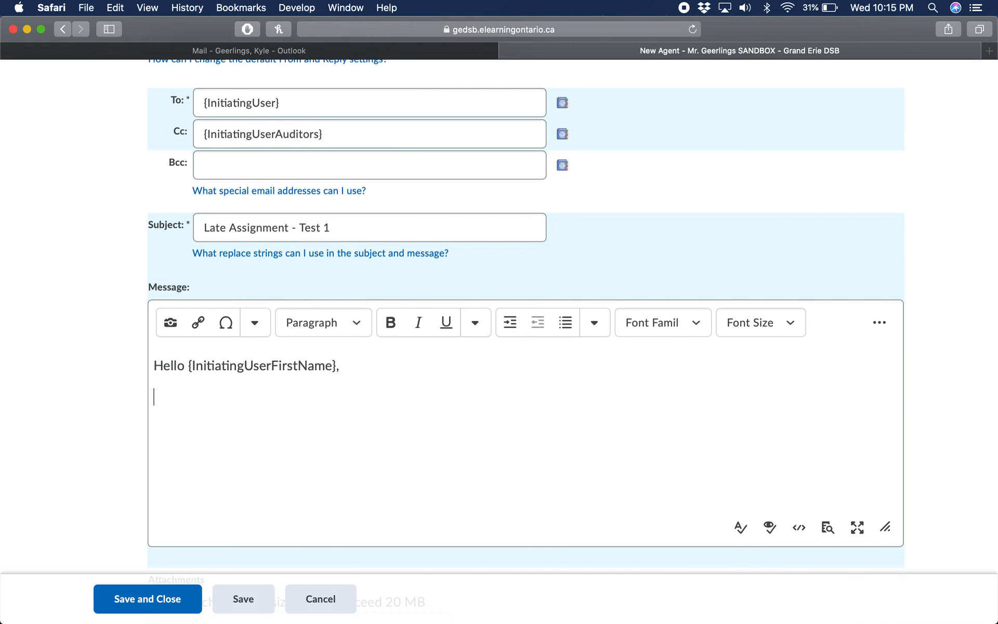
pyautogui.write('Please submit ')
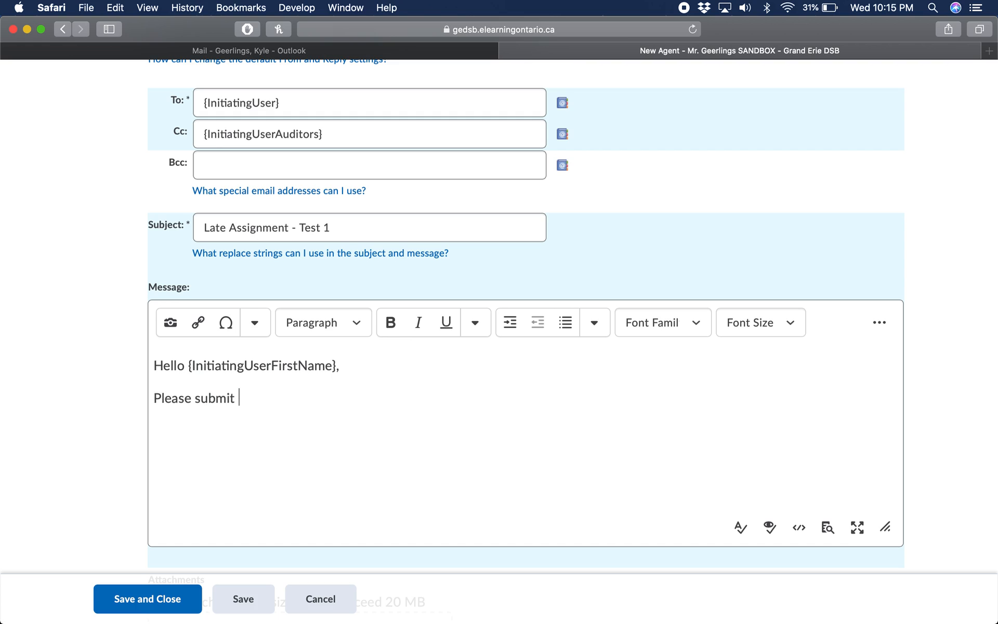
pyautogui.write('Test 1 Assignment as it is n')
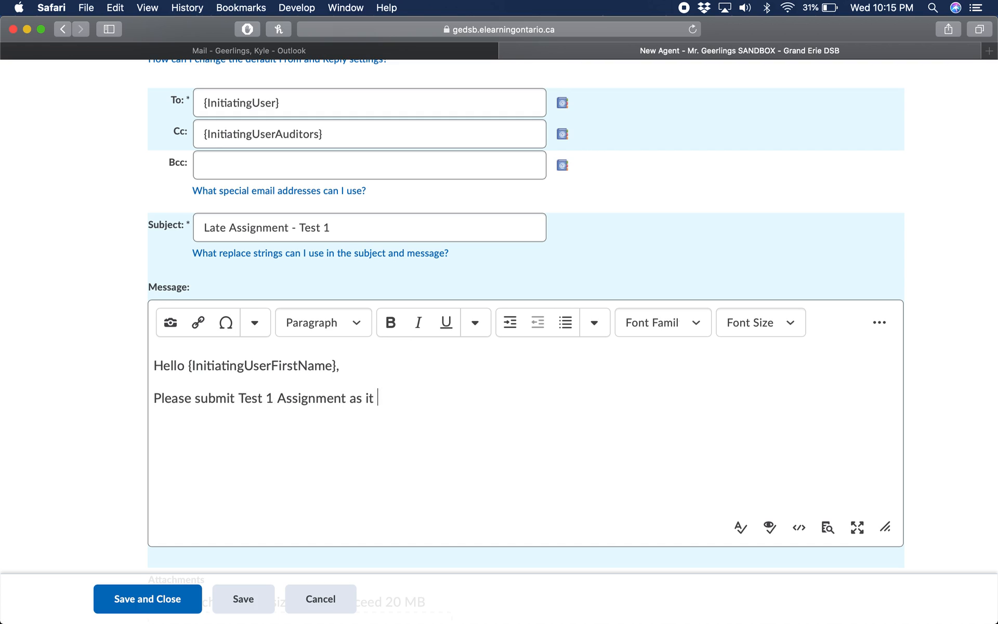
pyautogui.write('ow overdue')
pyautogui.press('BackSpace')
pyautogui.write('.')
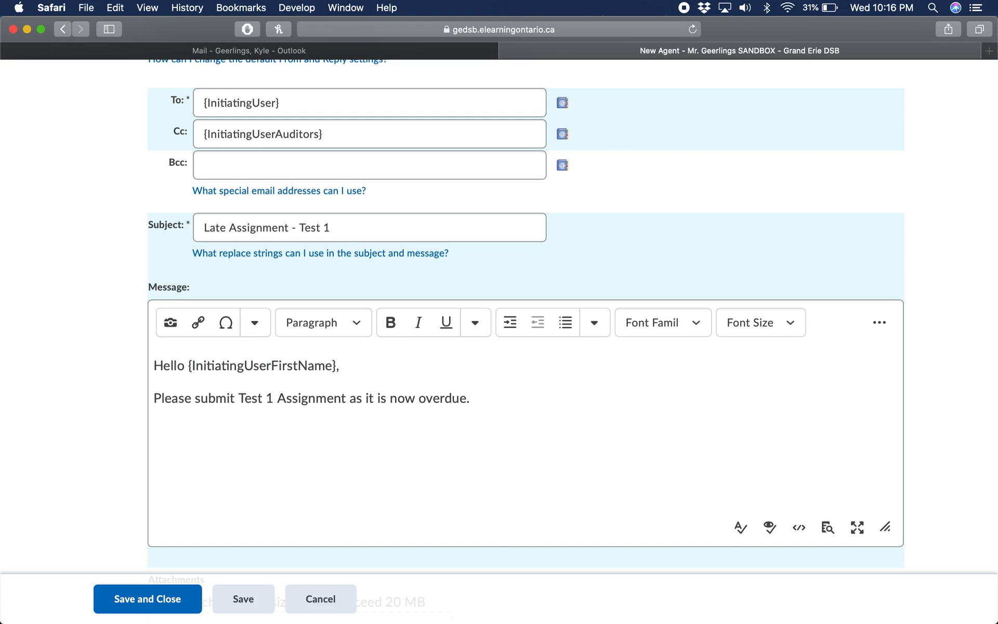
# Close the message with "With thanks," and the teacher's short name on separate lines
pyautogui.press('Return')
pyautogui.write('With thanks,')
pyautogui.press('Return')
pyautogui.press('Return')
pyautogui.press('BackSpace')
pyautogui.write('Mr. G')
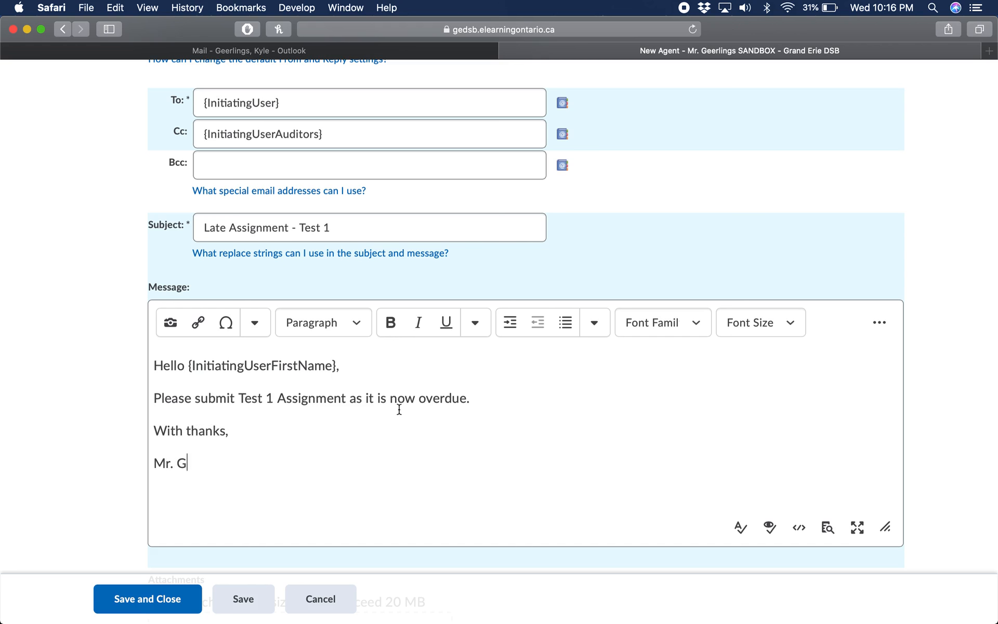
# Review the finished message, the attachment options, the email format and the agent's scheduling section
pyautogui.scroll(-2, 444, 406)
pyautogui.scroll(-3, 445, 406)
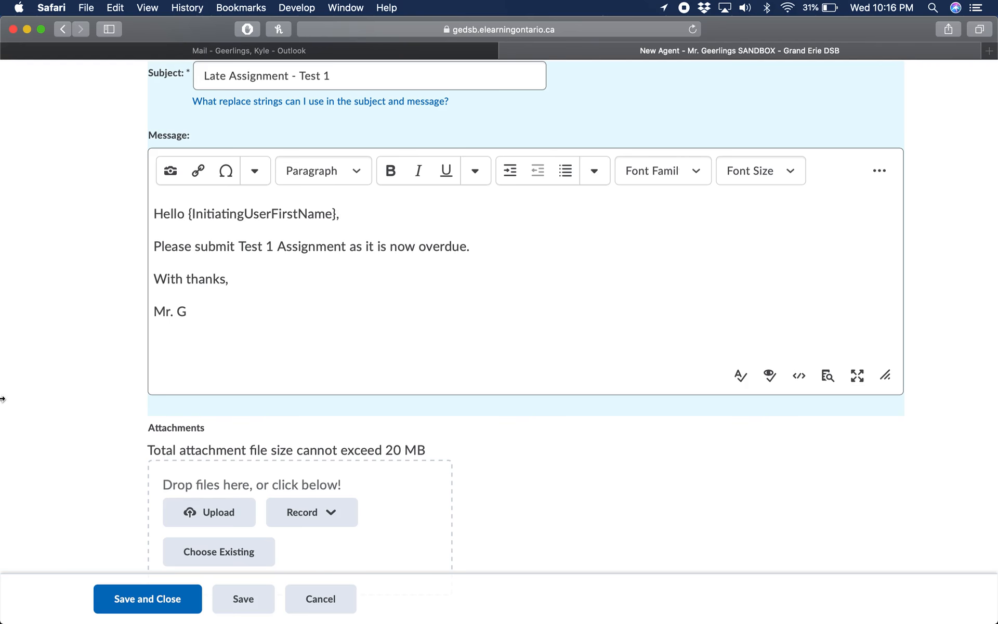
pyautogui.scroll(-1, 108, 425)
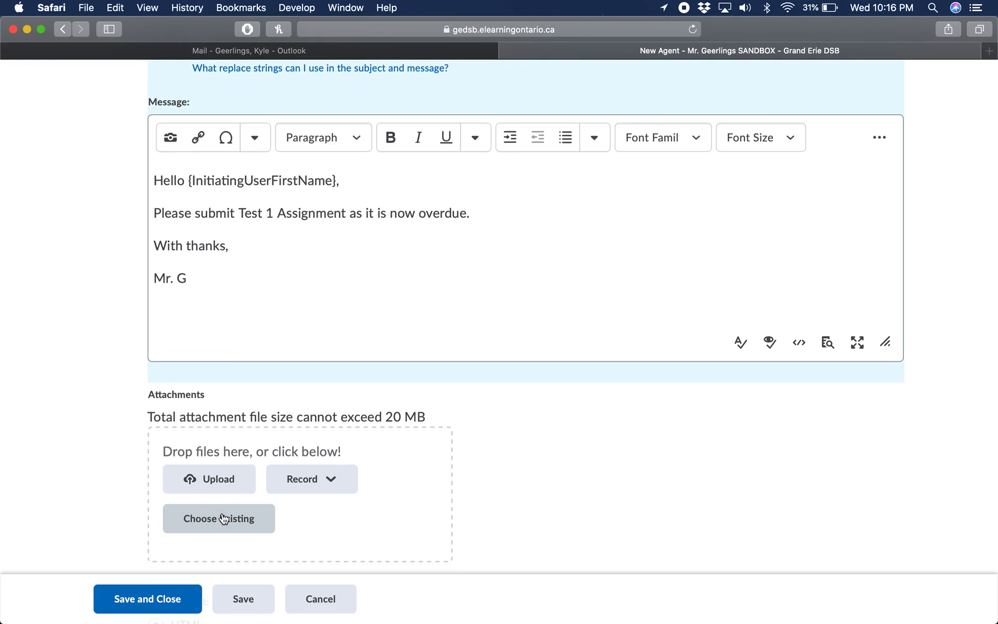
pyautogui.scroll(-5, 107, 436)
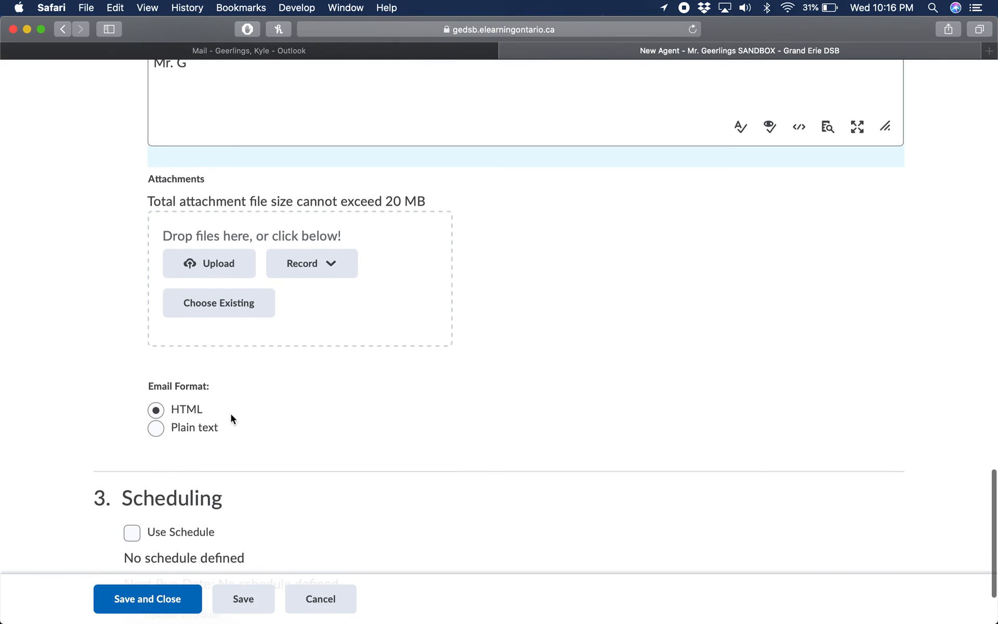
pyautogui.scroll(-3, 193, 407)
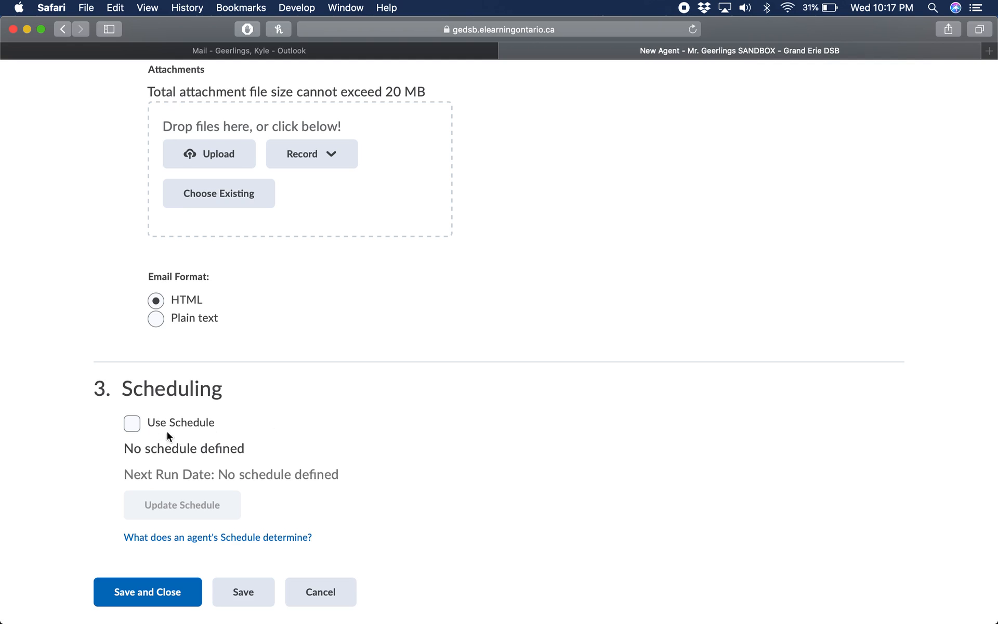
pyautogui.scroll(10, 228, 390)
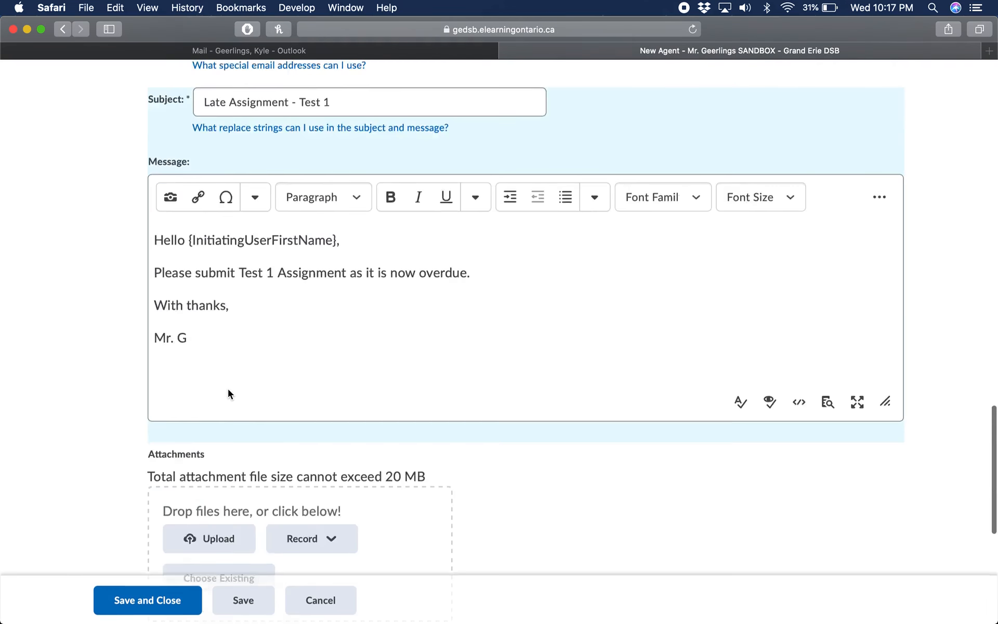
pyautogui.scroll(-10, 323, 444)
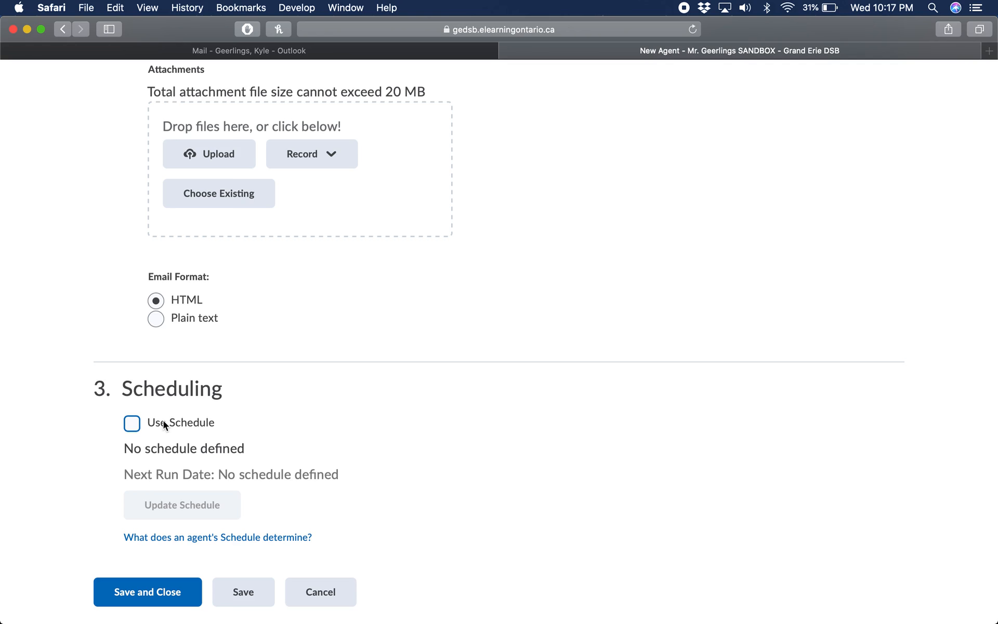
# Turn on the agent's schedule and set it to repeat weekly, every 1 week
pyautogui.click(163, 421)
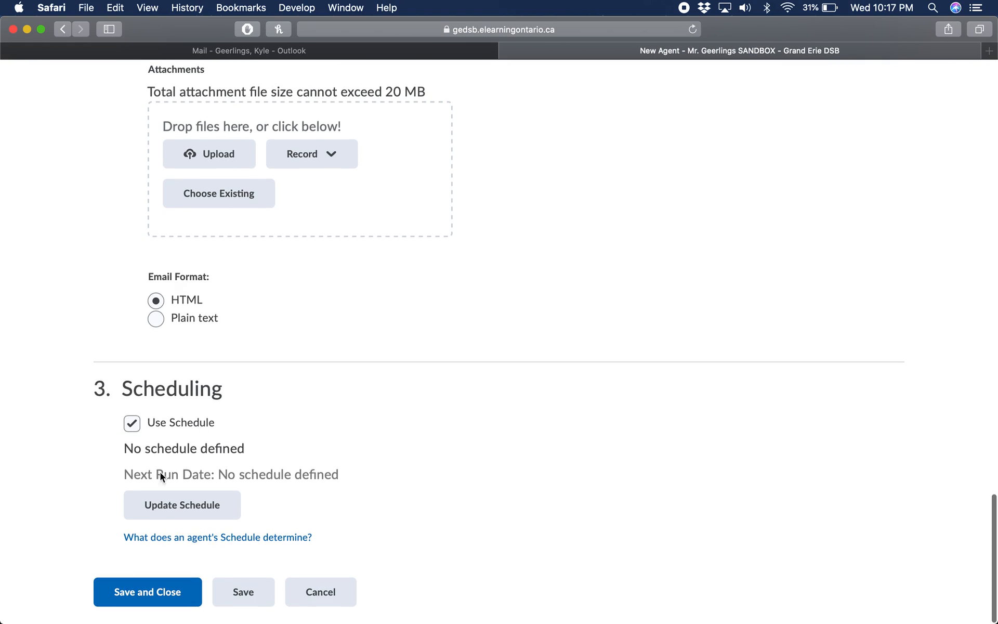
pyautogui.click(190, 513)
pyautogui.click(386, 197)
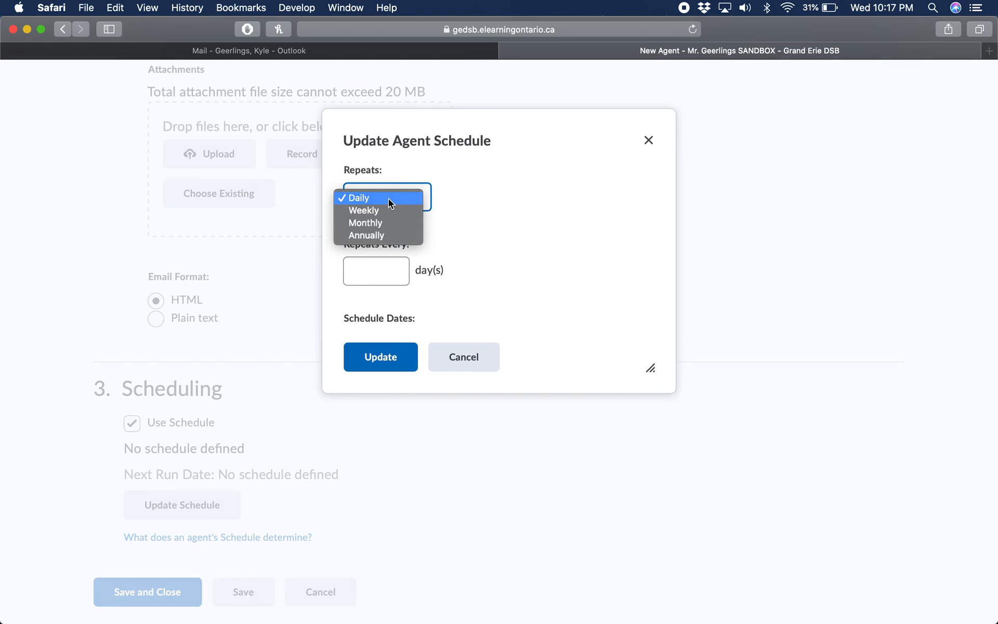
pyautogui.click(381, 210)
pyautogui.scroll(-3, 472, 253)
pyautogui.click(385, 210)
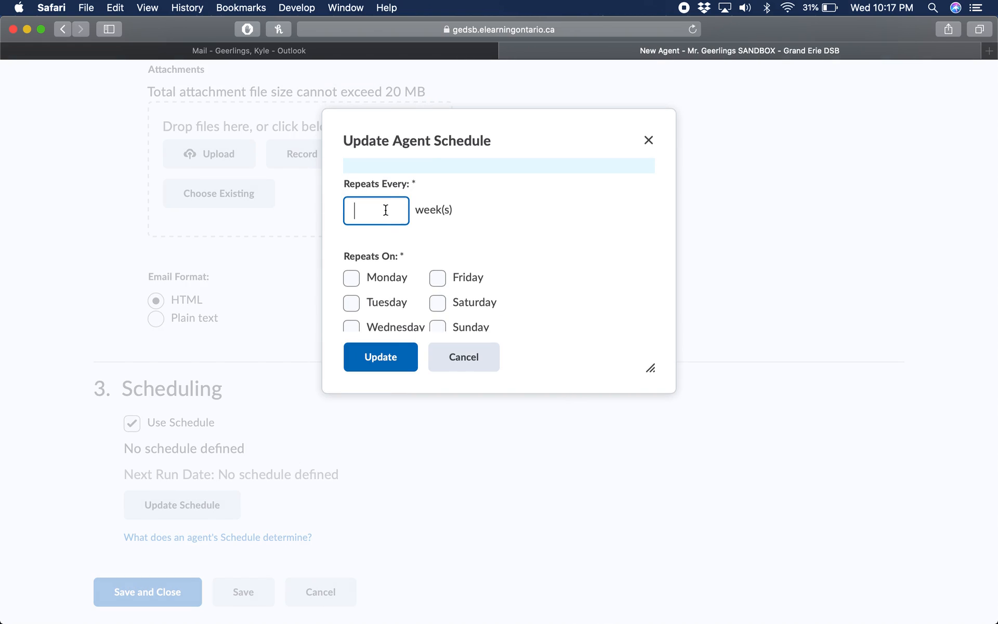
pyautogui.scroll(3, 457, 227)
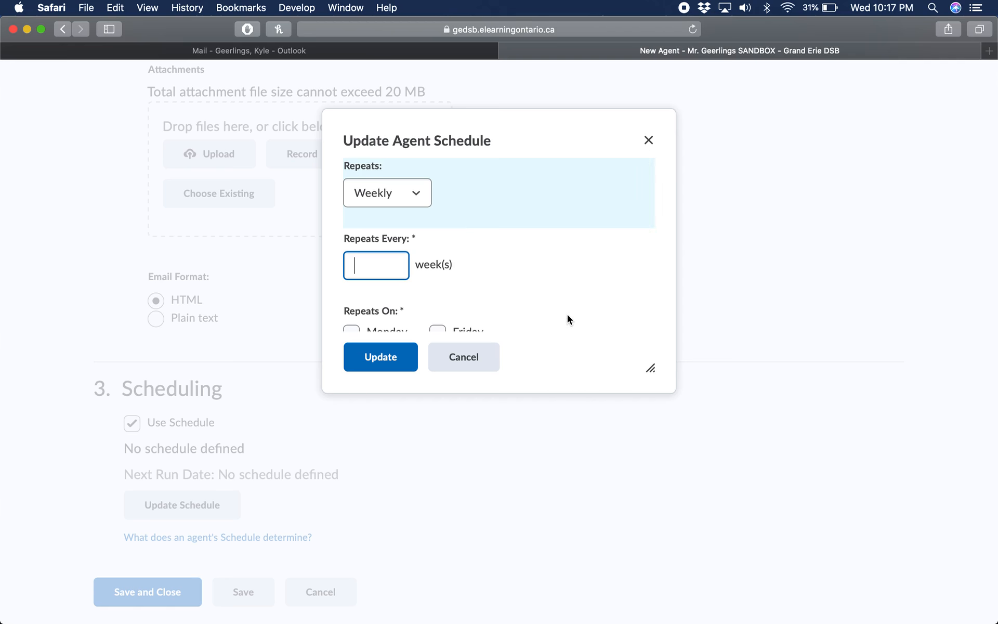
pyautogui.scroll(-1, 567, 314)
pyautogui.write('1')
pyautogui.click(529, 262)
pyautogui.scroll(-3, 529, 262)
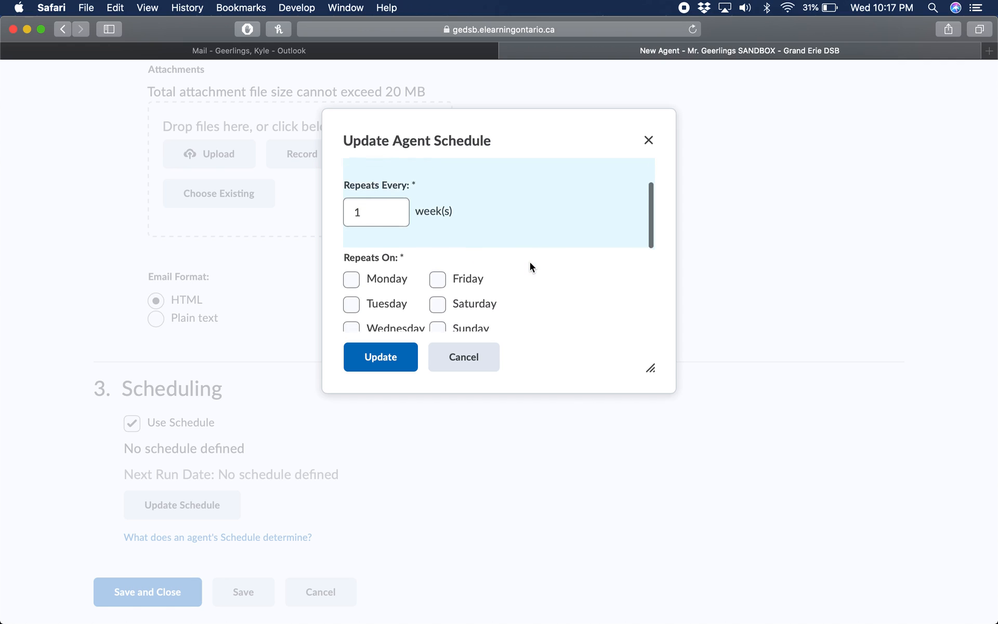
# Set the weekly schedule to repeat on Monday, Wednesday and Friday and apply the update
pyautogui.click(444, 240)
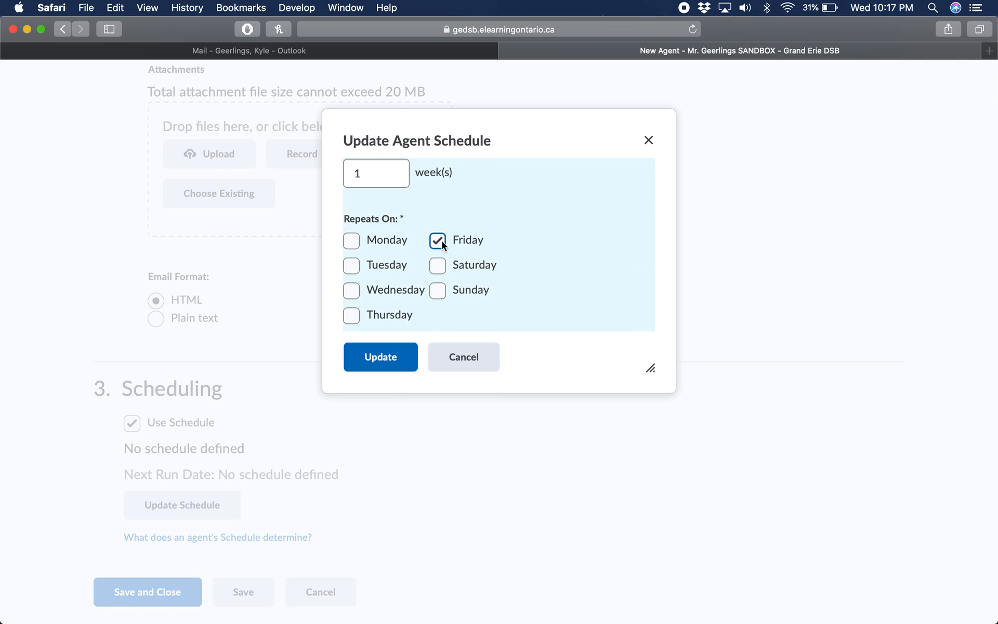
pyautogui.scroll(3, 519, 324)
pyautogui.scroll(-3, 519, 323)
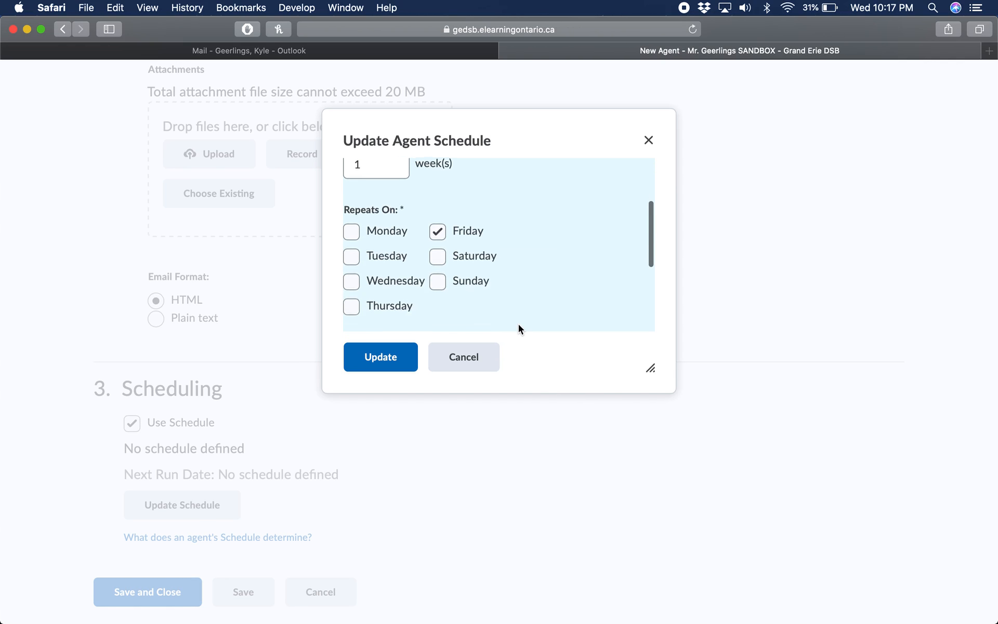
pyautogui.click(355, 229)
pyautogui.click(352, 277)
pyautogui.scroll(2, 429, 238)
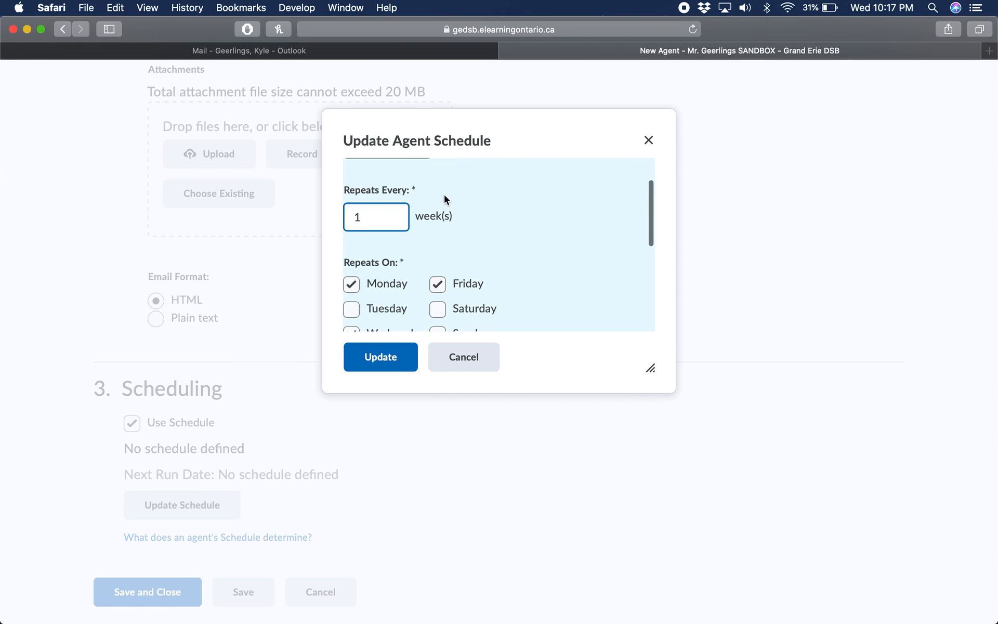
pyautogui.click(383, 356)
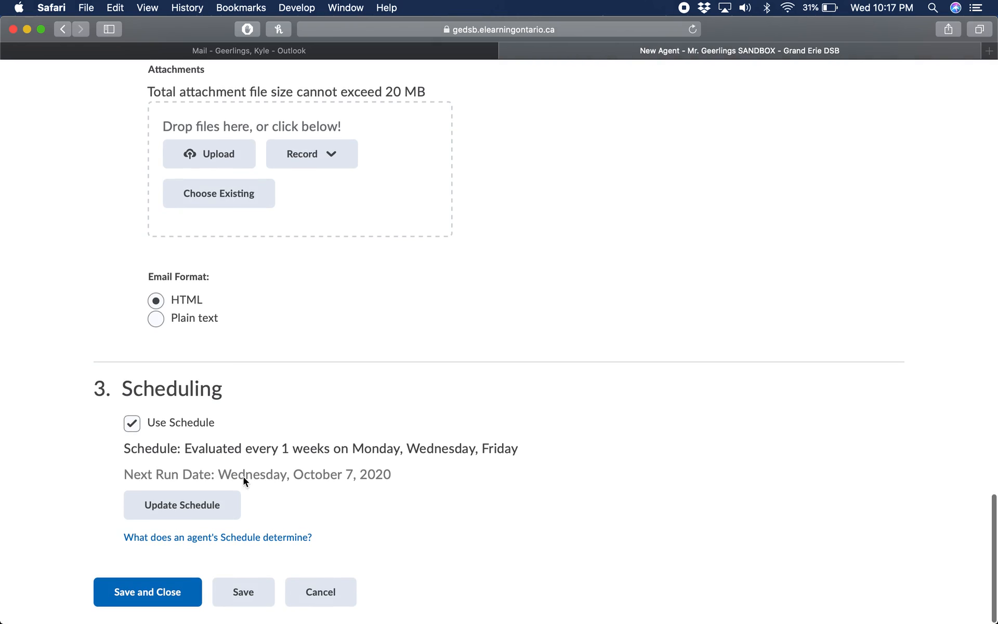
# Check the next run date of the agent's schedule
pyautogui.moveTo(231, 474); pyautogui.dragTo(355, 477)
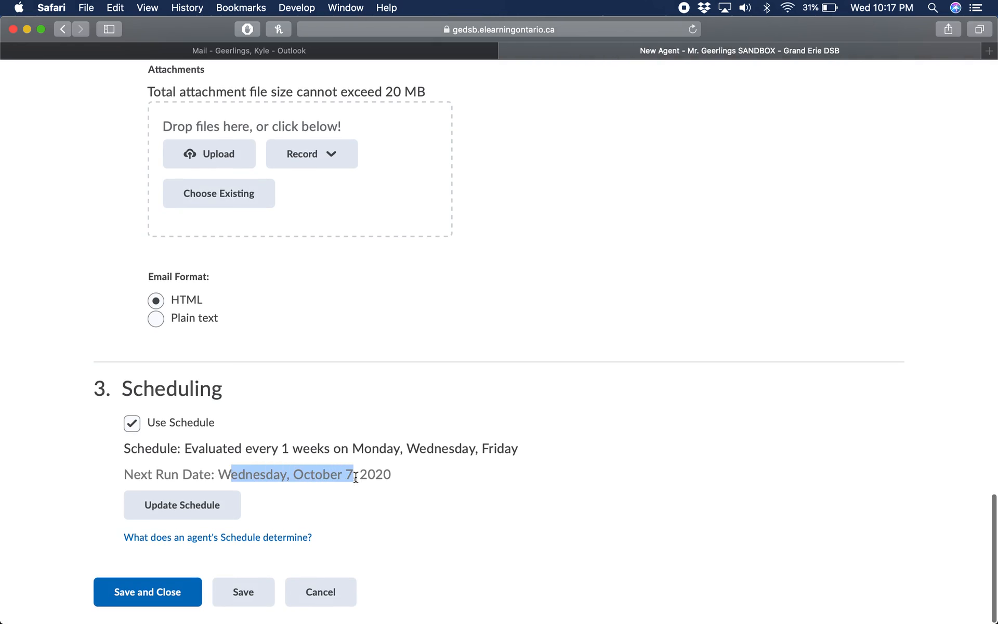
pyautogui.click(355, 476)
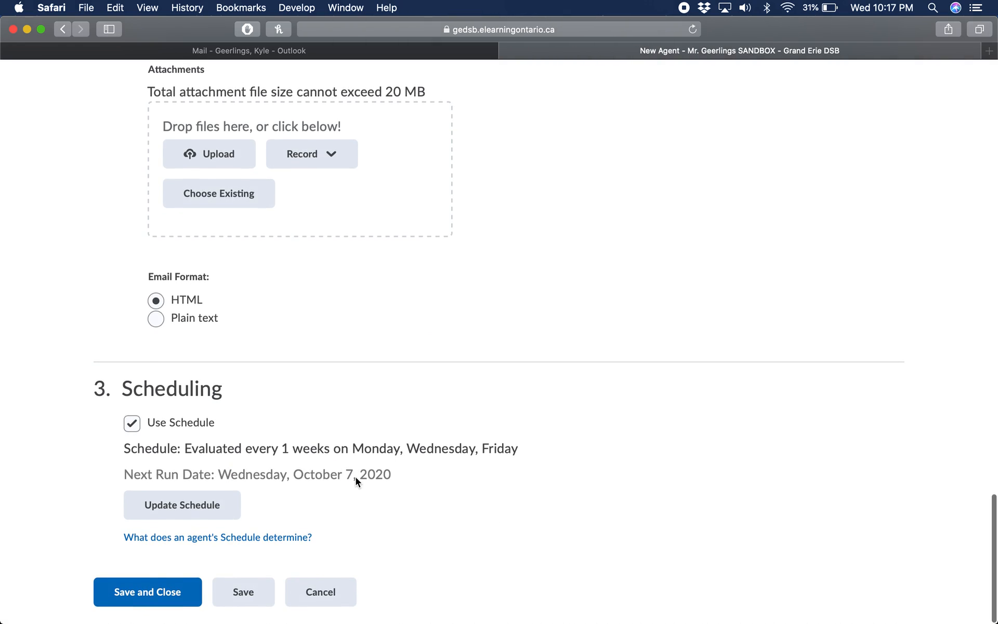
pyautogui.moveTo(348, 621)
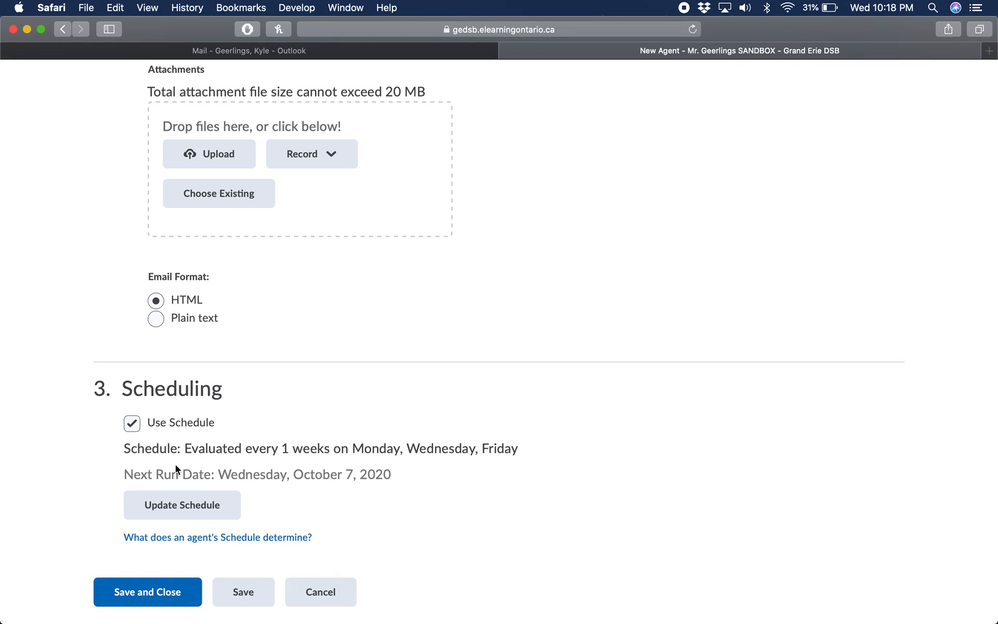
# Give the agent's schedule a start date of 10/8/2020 and apply the schedule update
pyautogui.click(167, 503)
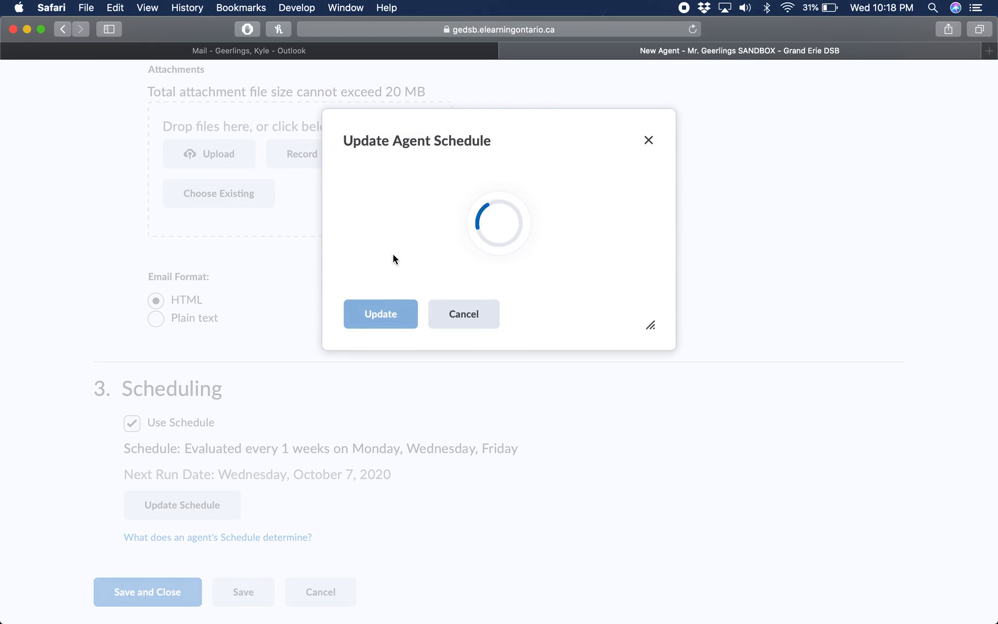
pyautogui.scroll(-6, 497, 267)
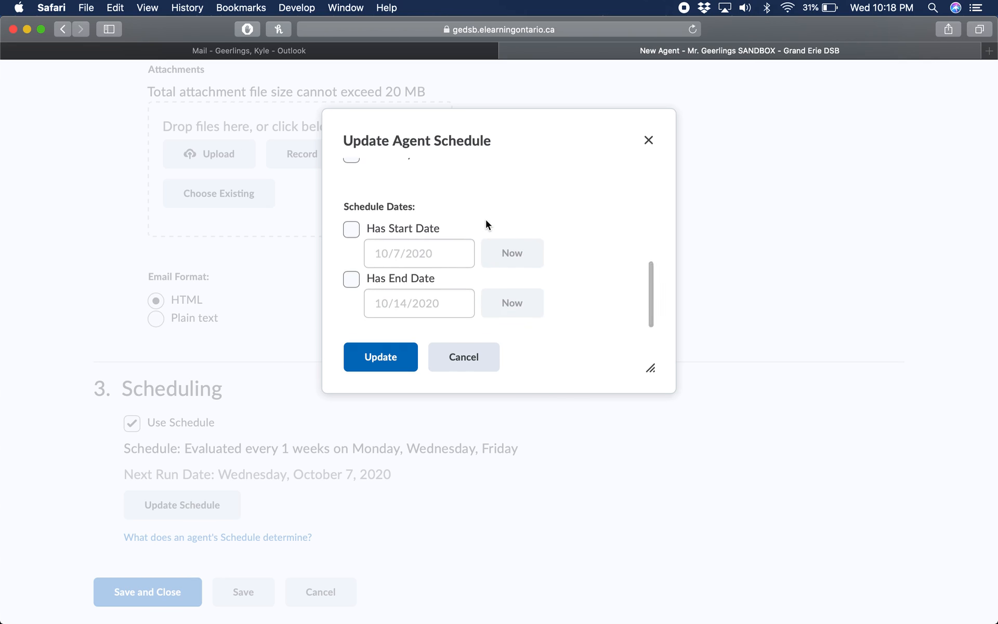
pyautogui.scroll(-1, 486, 219)
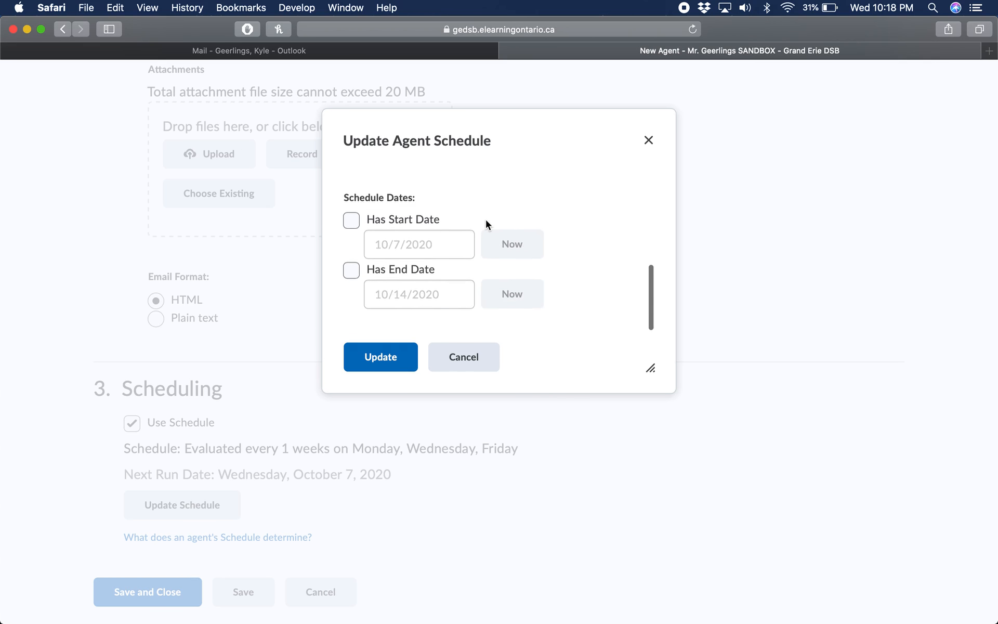
pyautogui.click(352, 222)
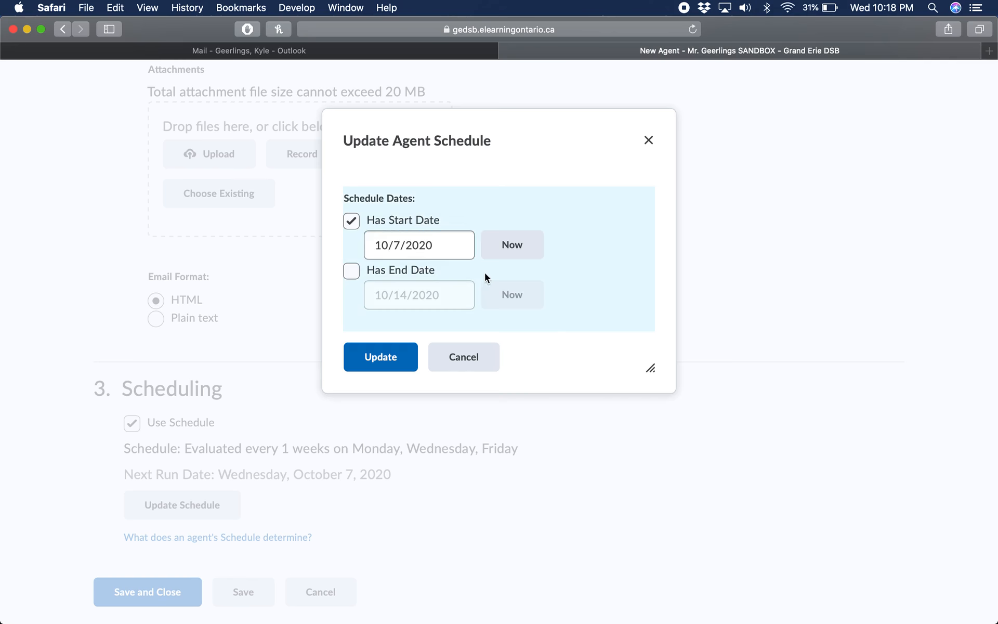
pyautogui.click(467, 252)
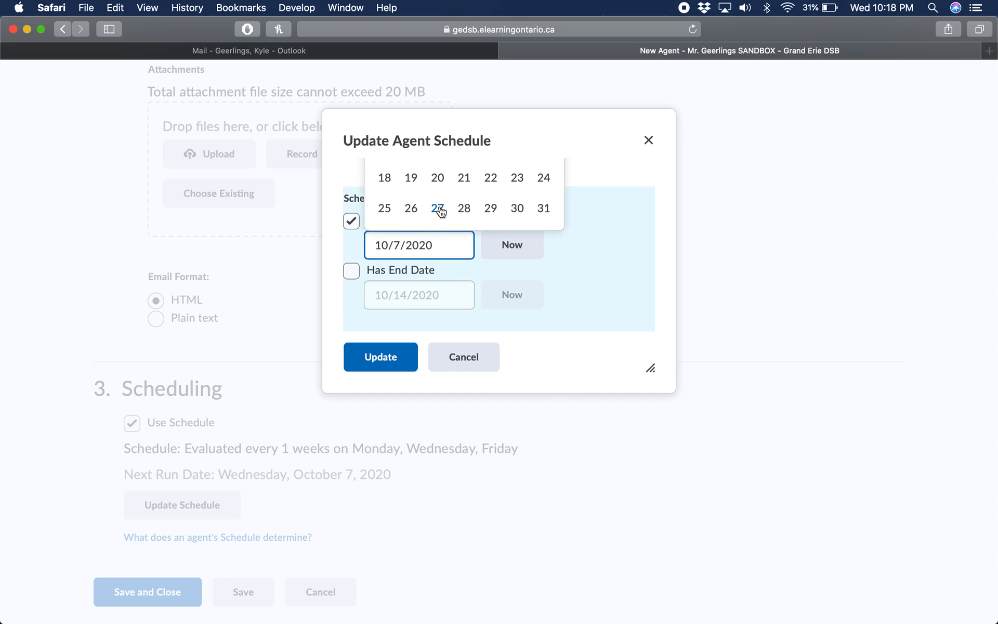
pyautogui.scroll(3, 440, 212)
pyautogui.click(490, 188)
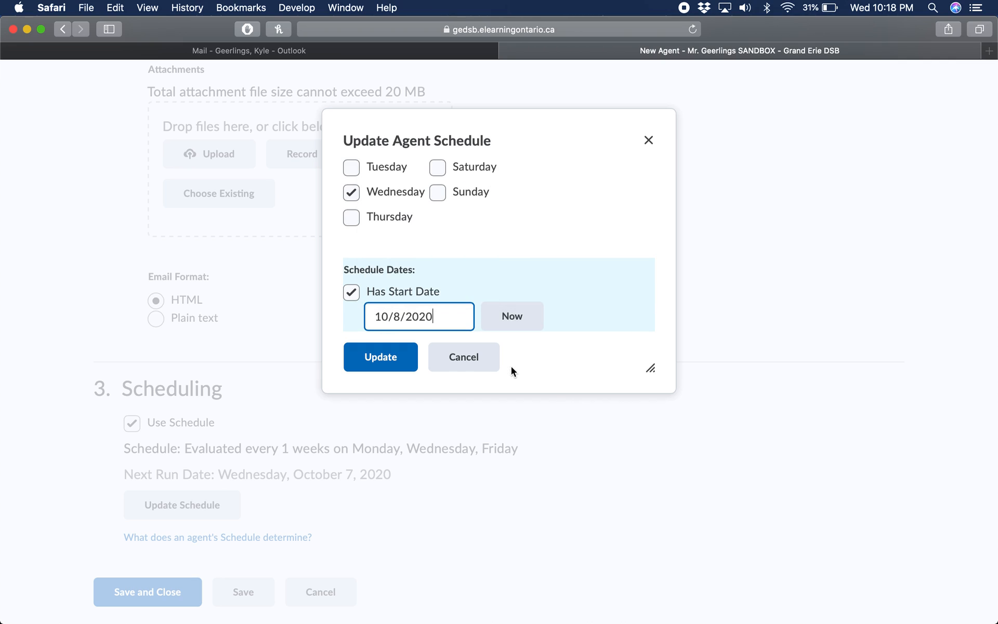
pyautogui.scroll(-3, 504, 281)
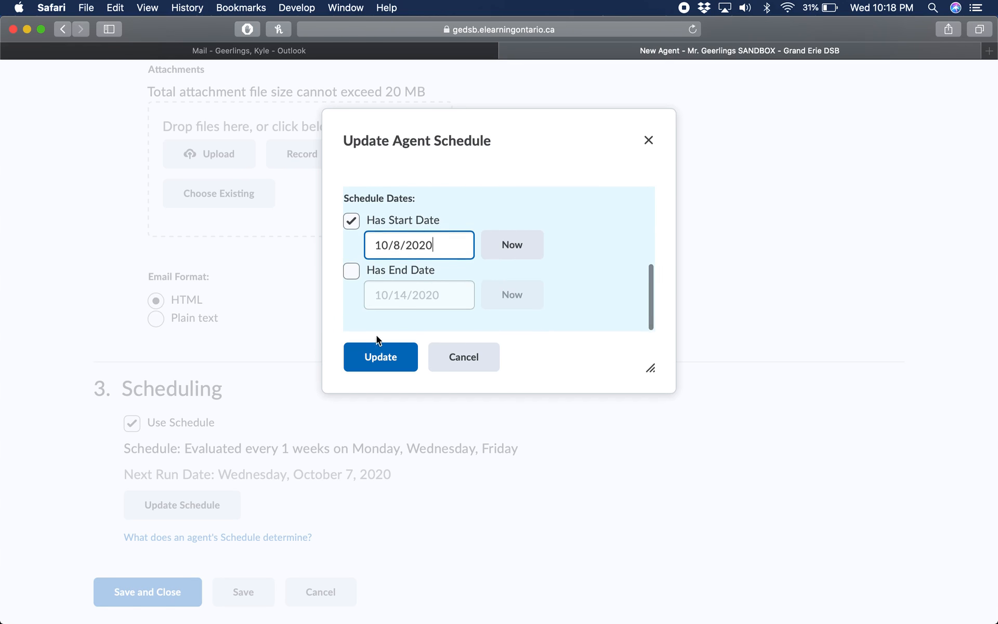
pyautogui.click(381, 364)
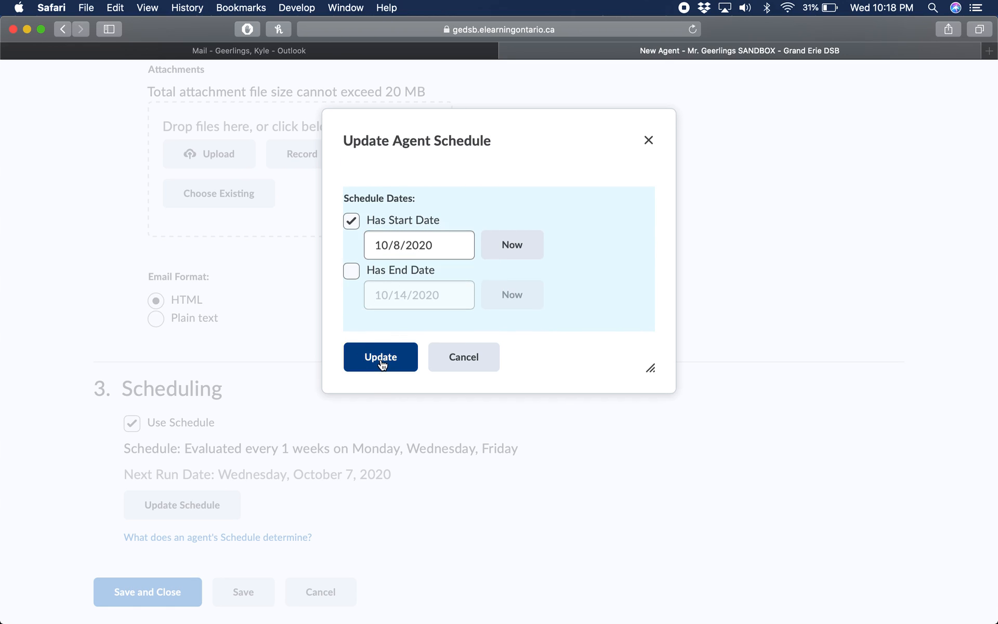
pyautogui.click(401, 360)
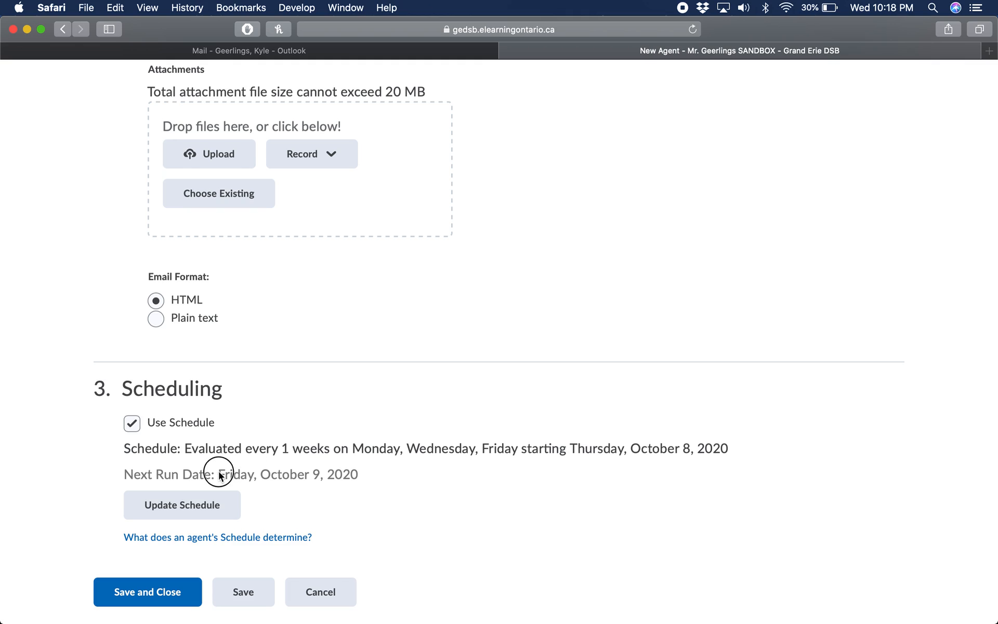
# Check the agent's updated next run date and message, and save and close the agent
pyautogui.moveTo(218, 474); pyautogui.dragTo(316, 476)
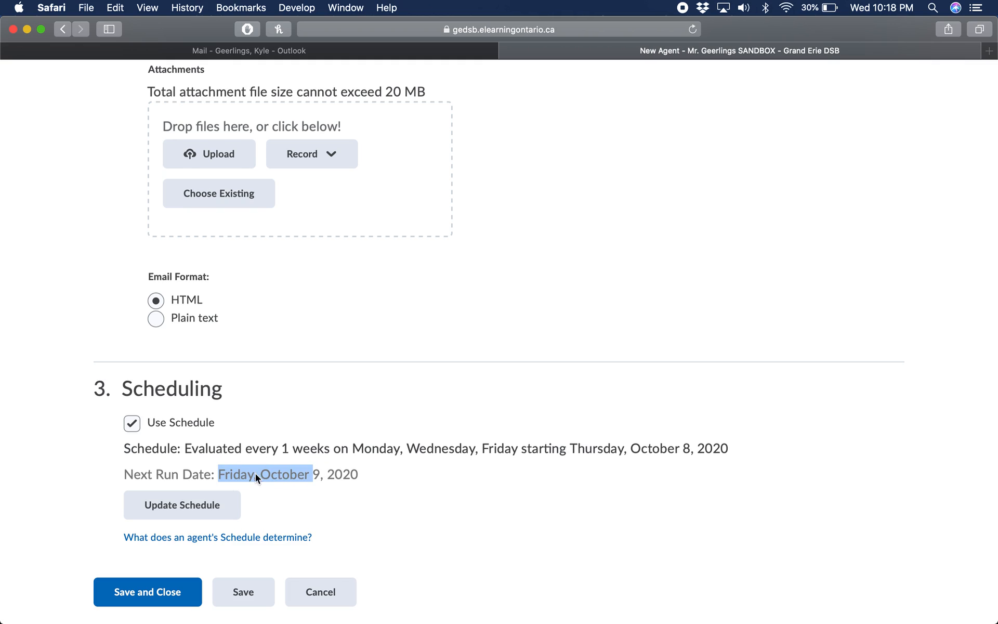
pyautogui.click(284, 473)
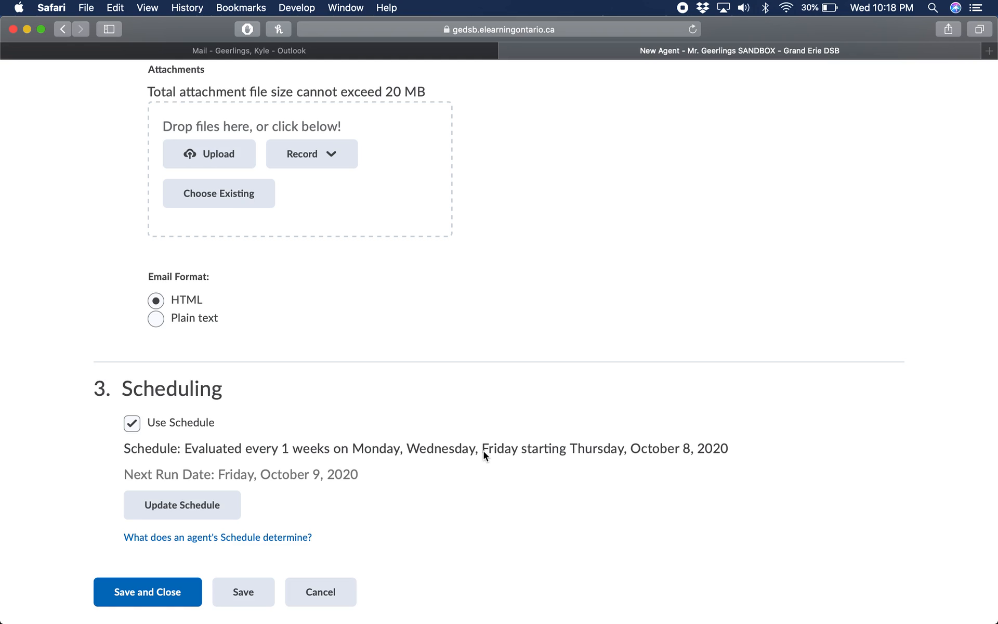
pyautogui.scroll(5, 483, 451)
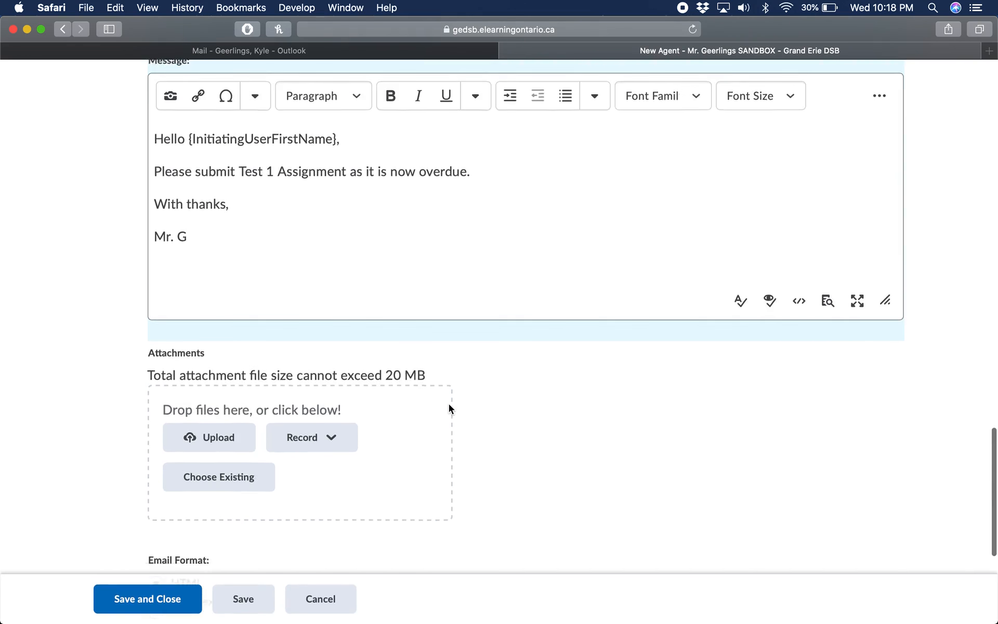
pyautogui.scroll(-5, 448, 403)
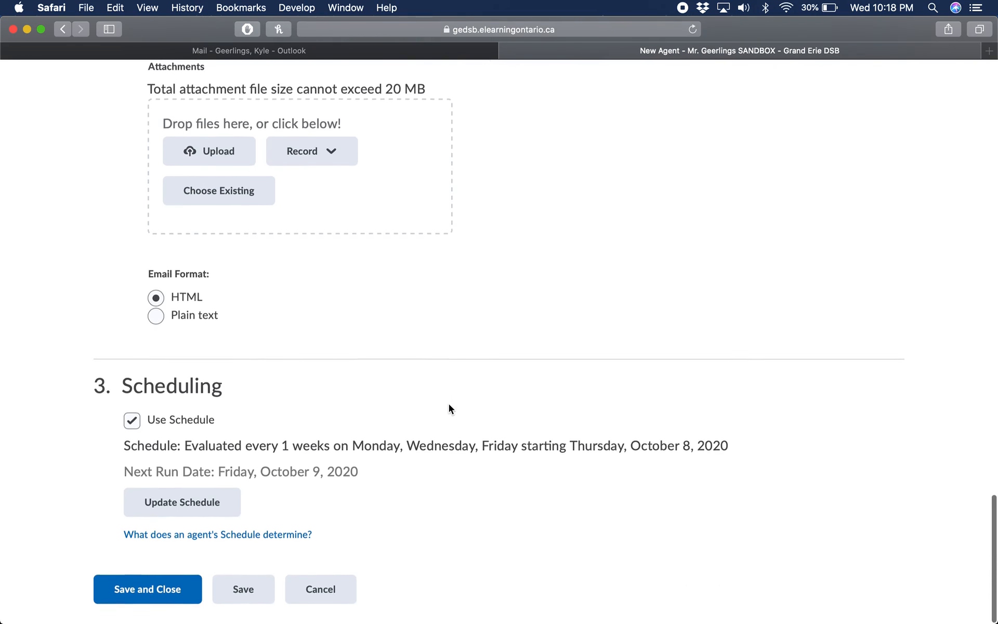
pyautogui.click(140, 588)
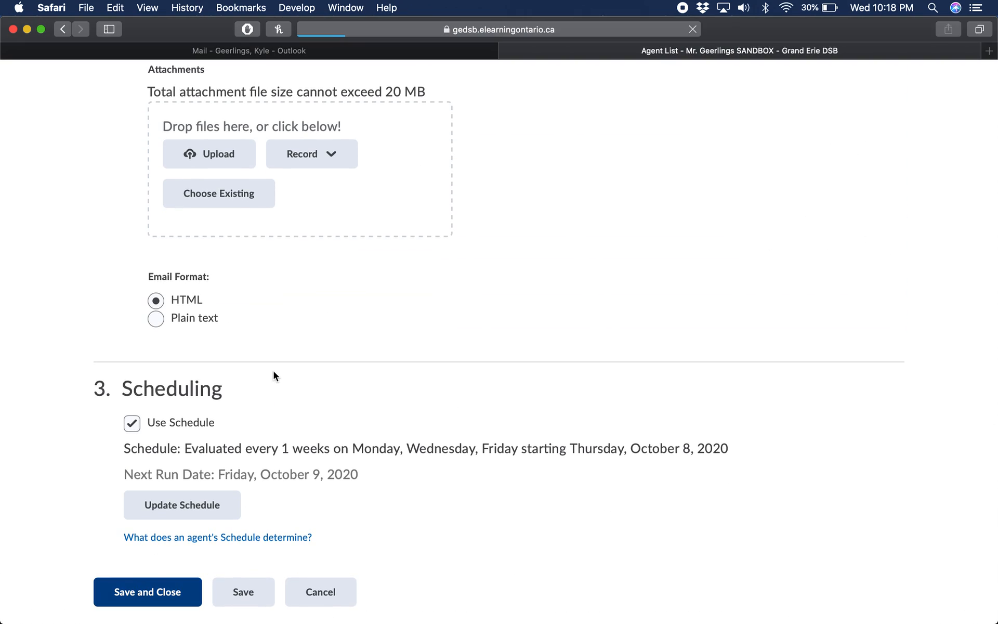